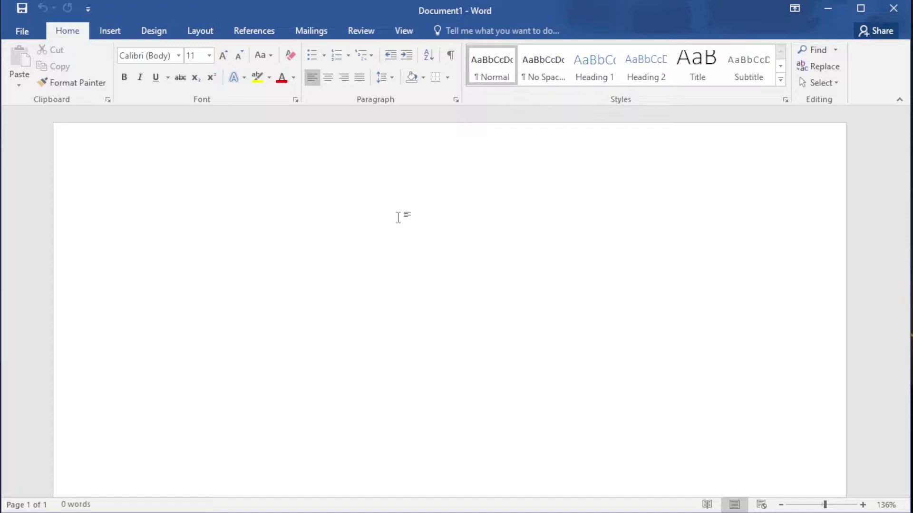
Step: Open the document thesis-ver1.docx and go to its ABSTRACT page
{"action": "left_click", "coordinate": [12, 37]}
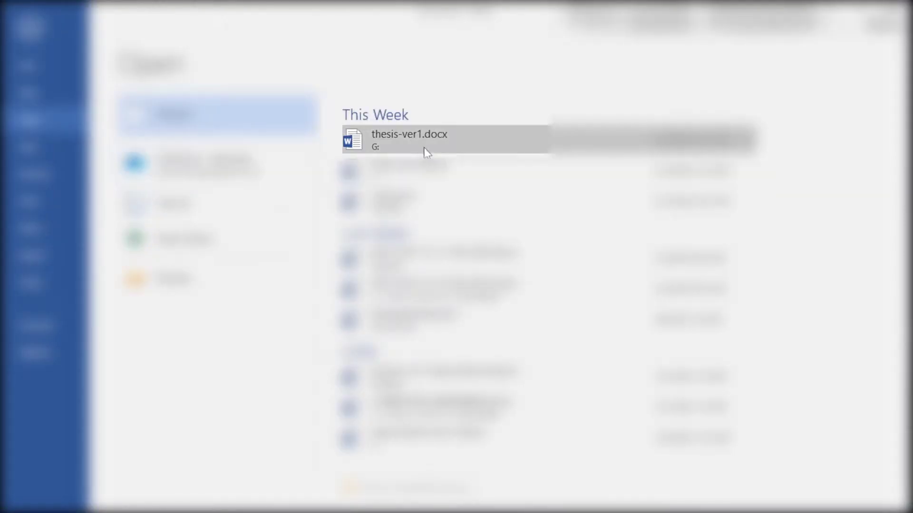
{"action": "left_click", "coordinate": [444, 139]}
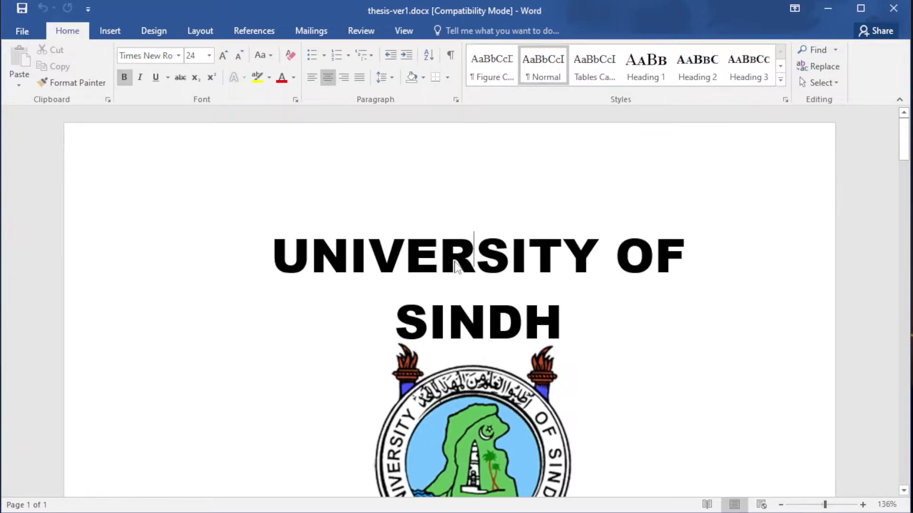
{"action": "scroll", "coordinate": [547, 350], "scroll_direction": "down", "scroll_amount": 20}
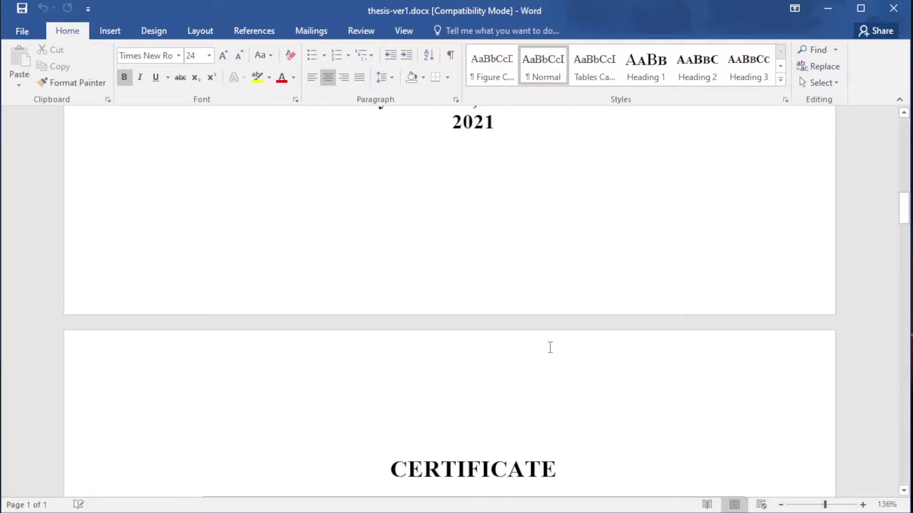
{"action": "scroll", "coordinate": [554, 346], "scroll_direction": "down", "scroll_amount": 20}
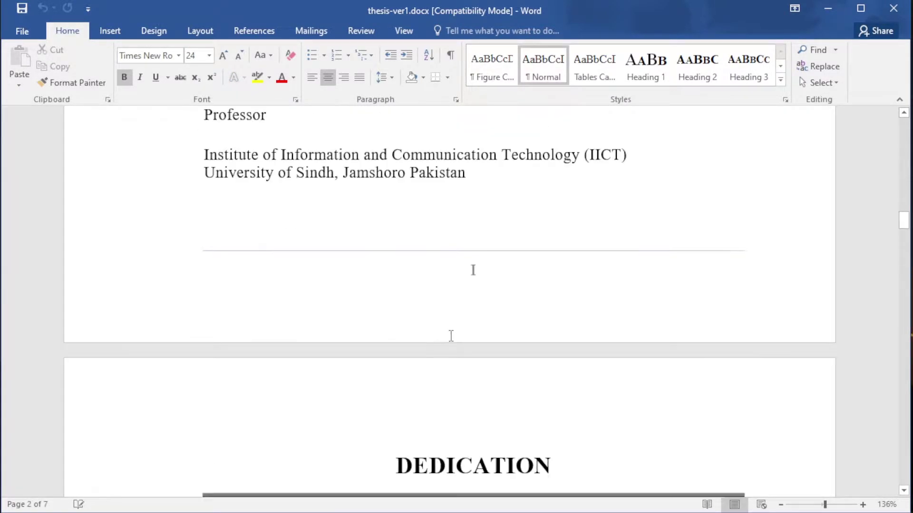
{"action": "scroll", "coordinate": [425, 329], "scroll_direction": "down", "scroll_amount": 15}
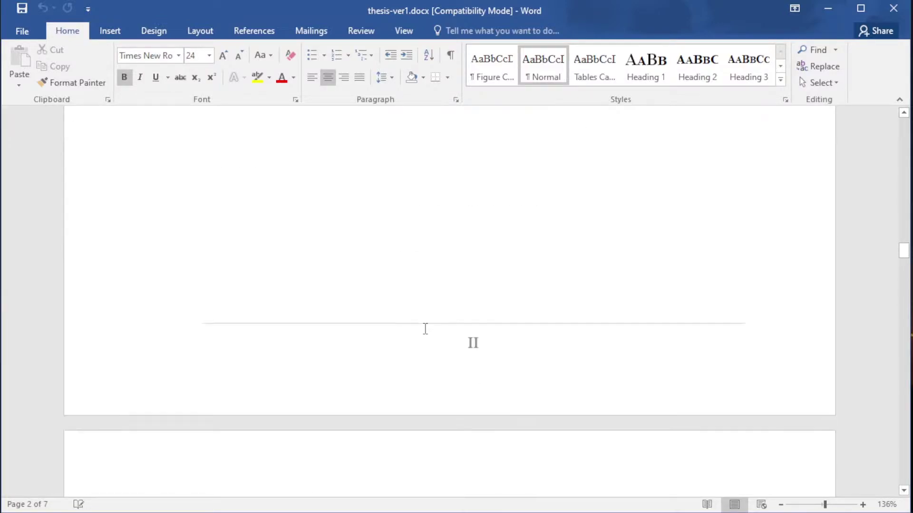
{"action": "scroll", "coordinate": [421, 329], "scroll_direction": "down", "scroll_amount": 20}
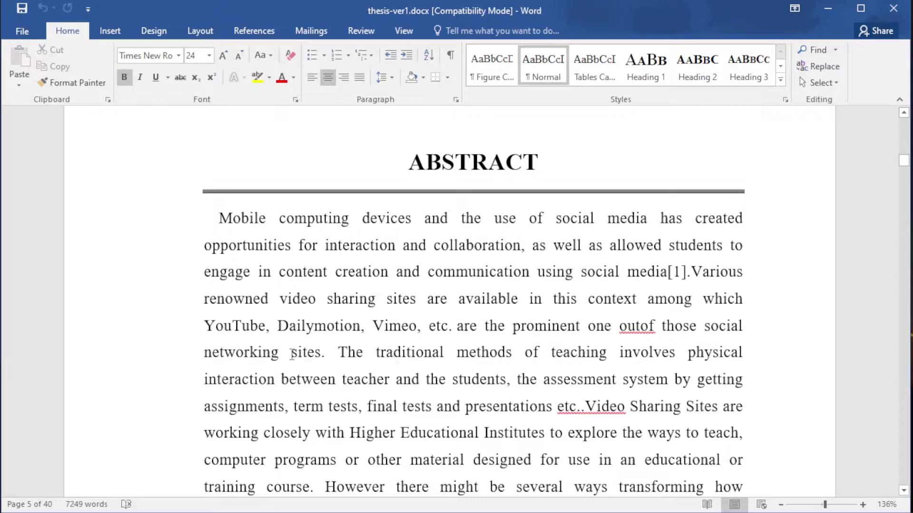
Step: Insert an endnote at the end of the sentence "networking sites." in the ABSTRACT paragraph
{"action": "left_click", "coordinate": [332, 356]}
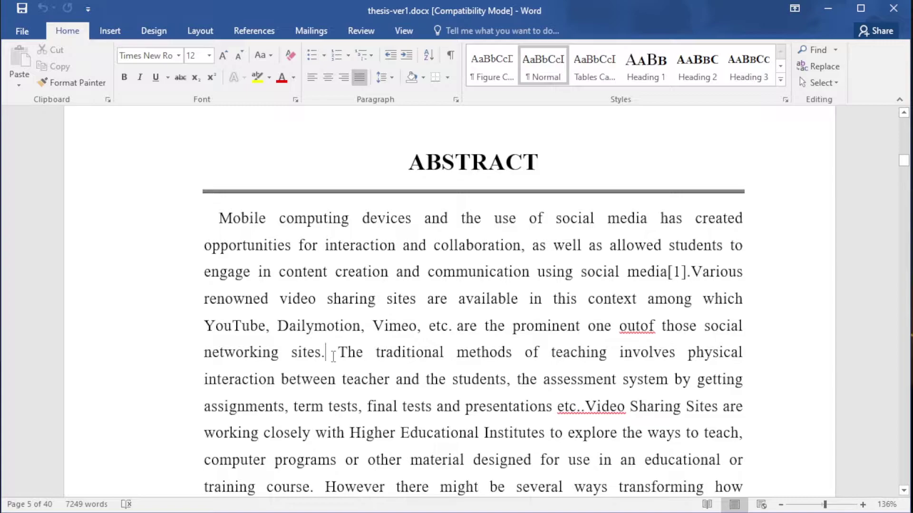
{"action": "left_click_drag", "start_coordinate": [333, 357], "coordinate": [292, 357]}
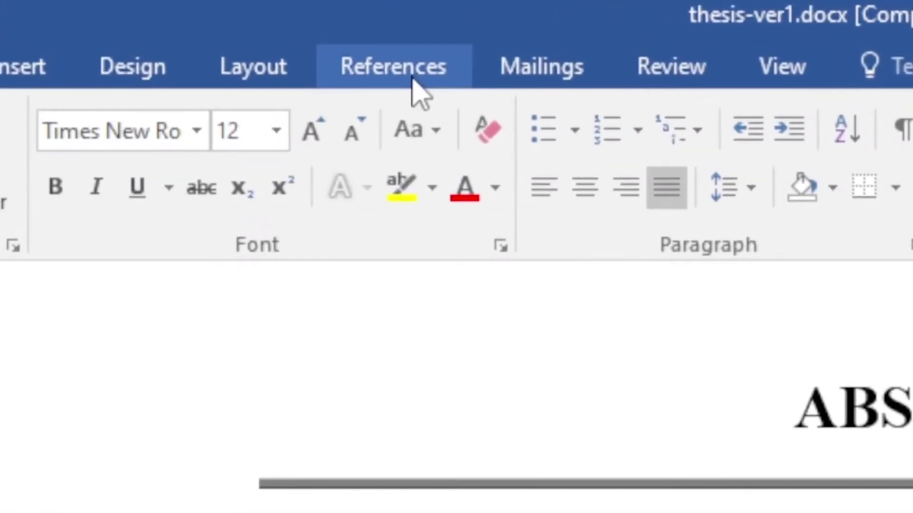
{"action": "left_click", "coordinate": [418, 78]}
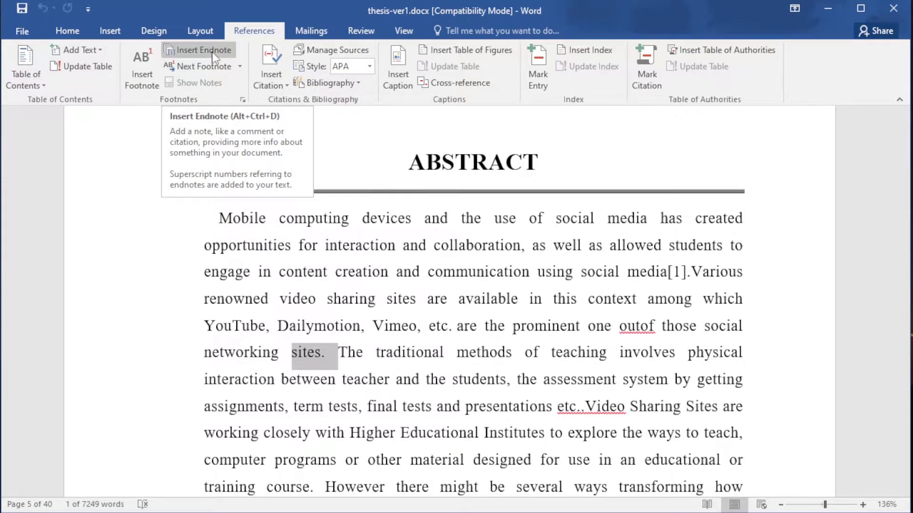
{"action": "left_click", "coordinate": [212, 53]}
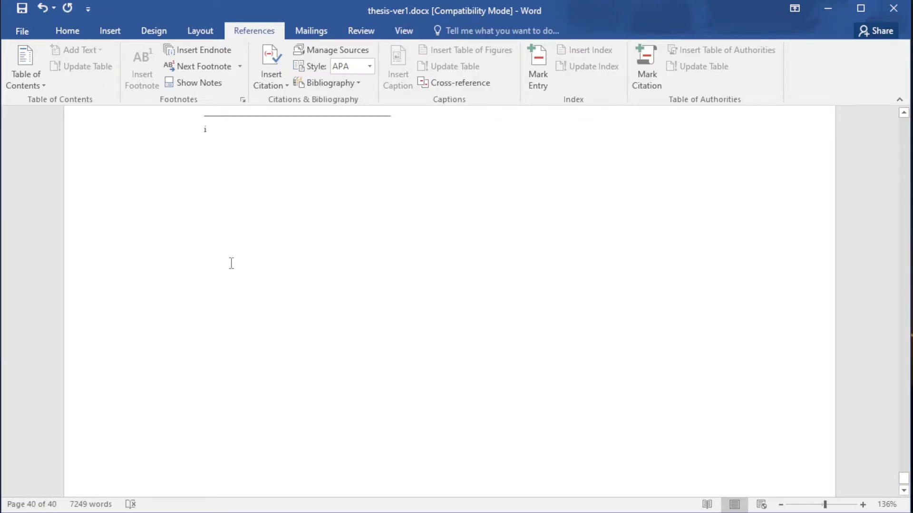
Step: Enter "This is very important topic" as the text of the endnote
{"action": "type", "text": "This is very"}
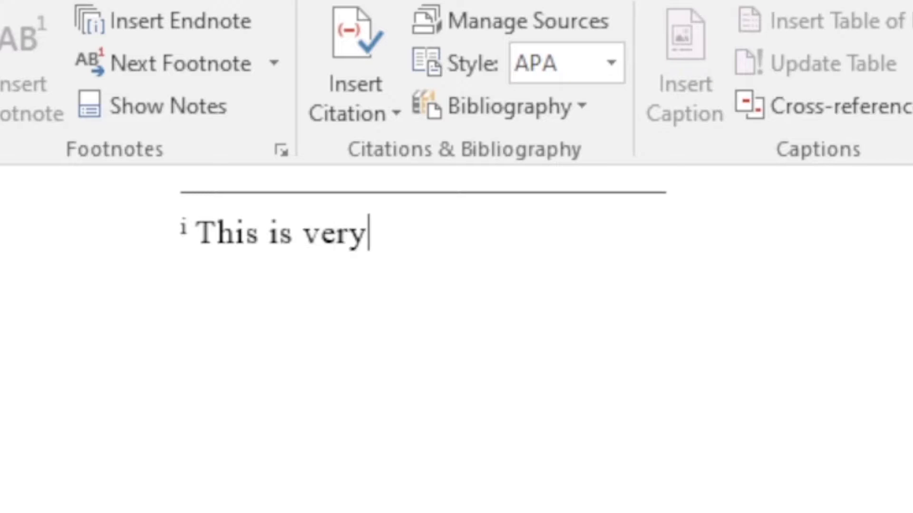
{"action": "type", "text": " important"}
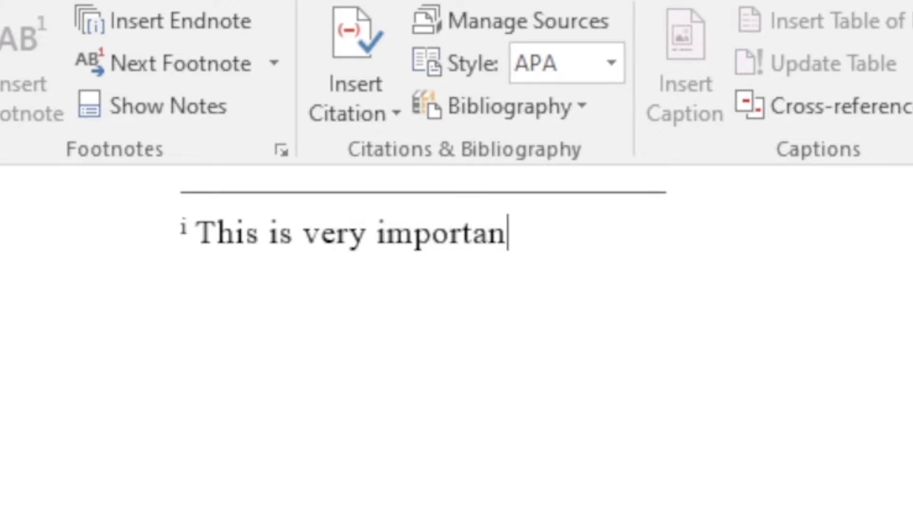
{"action": "type", "text": " topi"}
{"action": "key", "text": "BackSpace"}
{"action": "type", "text": "opic"}
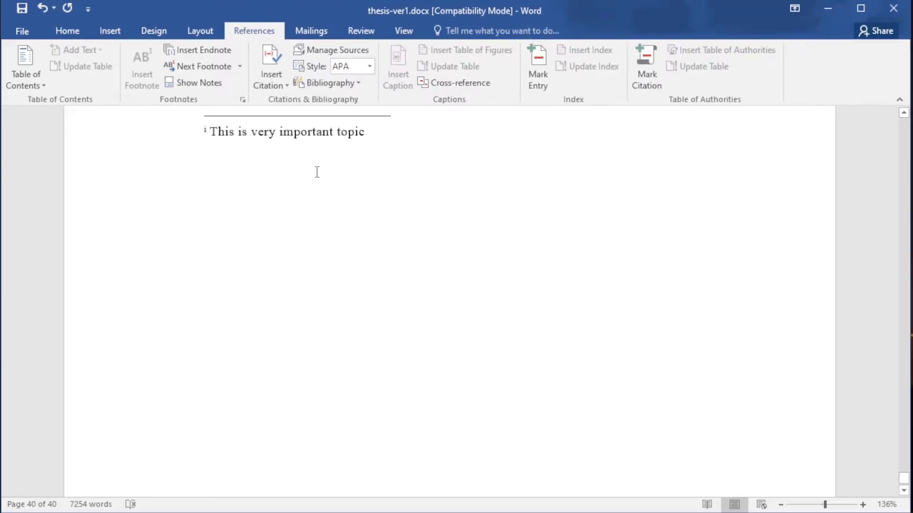
Step: Return to the ABSTRACT page and examine the endnote's reference mark after "networking sites." at a larger zoom
{"action": "scroll", "coordinate": [473, 214], "scroll_direction": "up", "scroll_amount": 5}
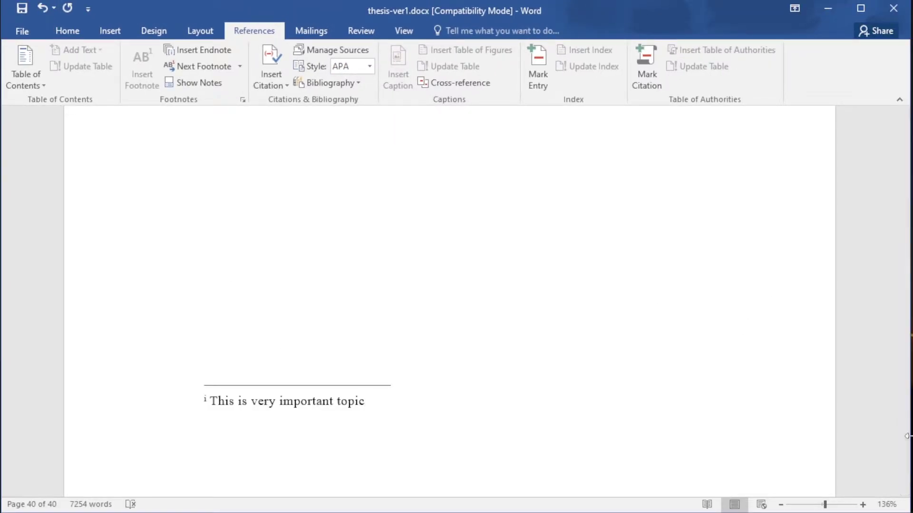
{"action": "left_click_drag", "start_coordinate": [900, 478], "coordinate": [902, 123]}
{"action": "scroll", "coordinate": [421, 286], "scroll_direction": "down", "scroll_amount": 20}
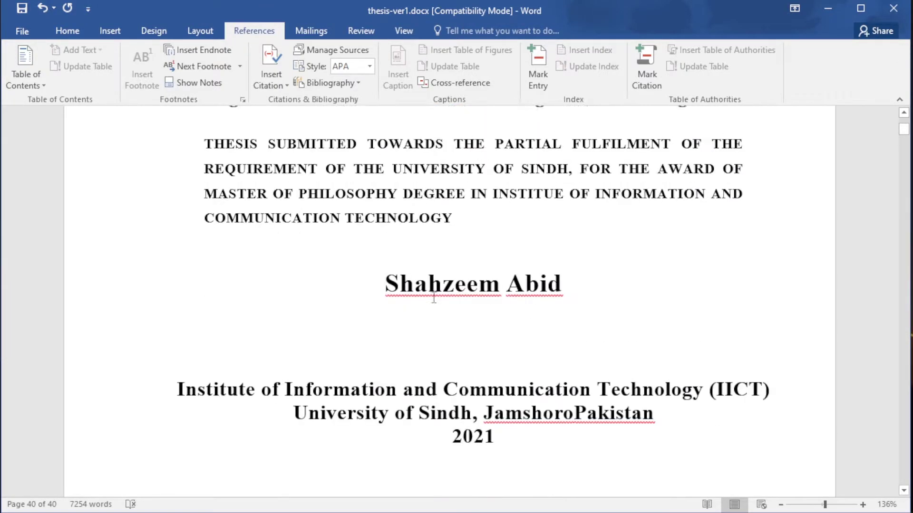
{"action": "scroll", "coordinate": [421, 287], "scroll_direction": "down", "scroll_amount": 20}
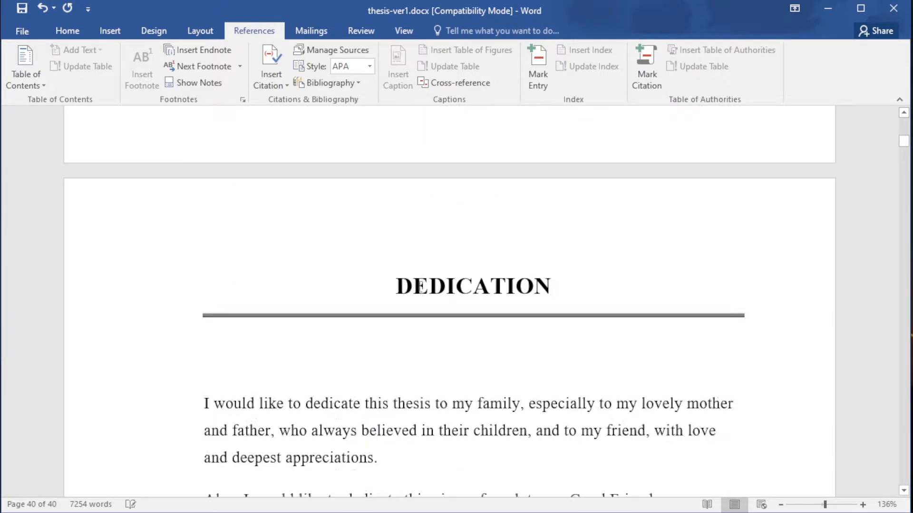
{"action": "scroll", "coordinate": [364, 293], "scroll_direction": "down", "scroll_amount": 20}
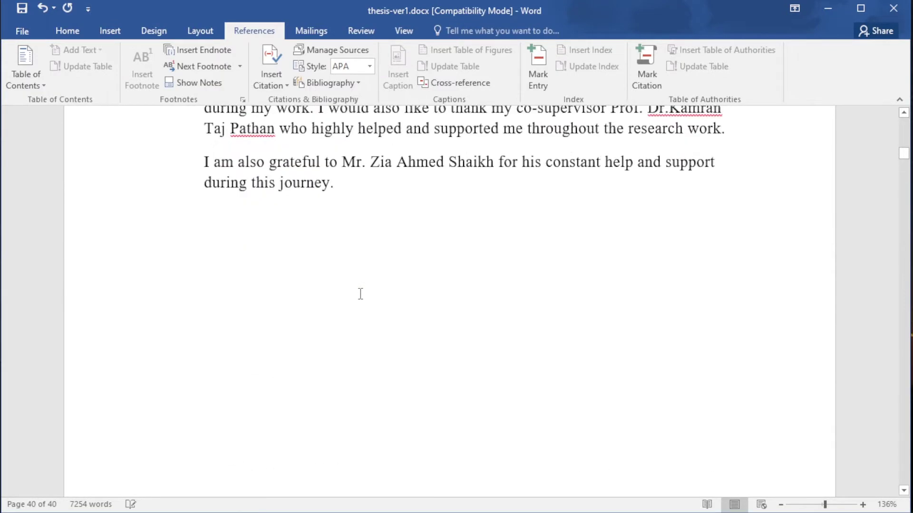
{"action": "scroll", "coordinate": [353, 297], "scroll_direction": "down", "scroll_amount": 4}
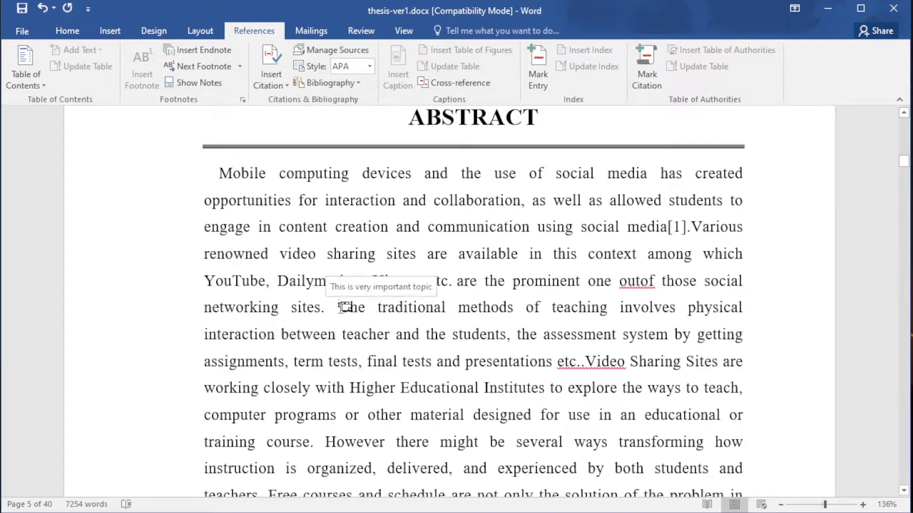
{"action": "left_click", "coordinate": [829, 508]}
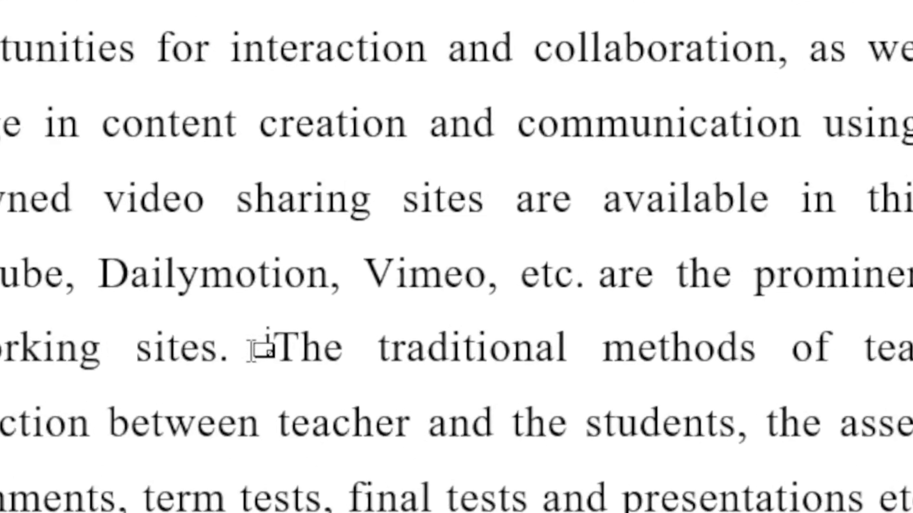
{"action": "mouse_move", "coordinate": [263, 349]}
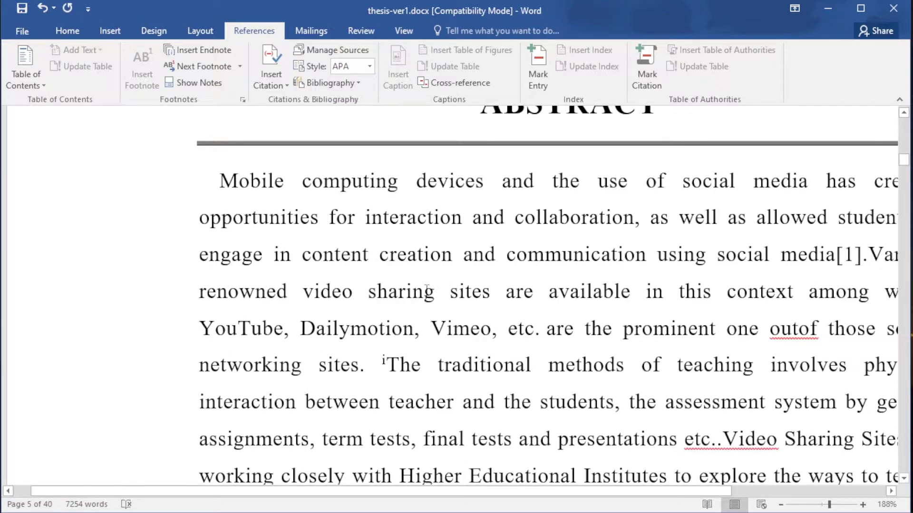
Step: Insert a footnote after the word "Higher" in the ABSTRACT paragraph with the text "This is about HEI"
{"action": "scroll", "coordinate": [455, 402], "scroll_direction": "down", "scroll_amount": 3}
{"action": "left_click", "coordinate": [463, 352]}
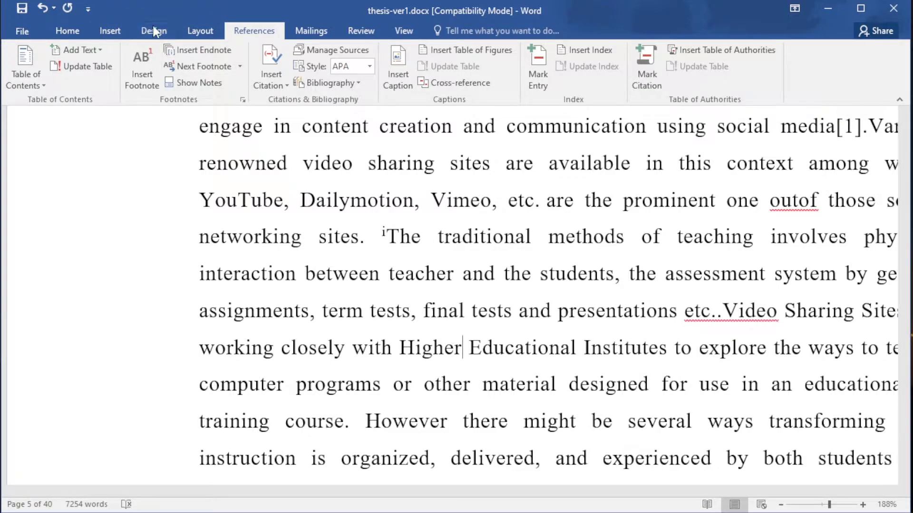
{"action": "left_click", "coordinate": [143, 76]}
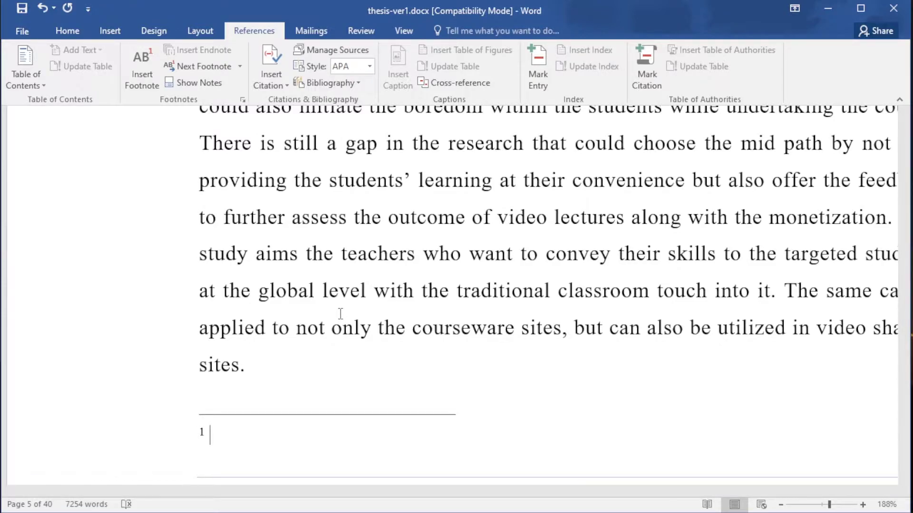
{"action": "type", "text": "This is about"}
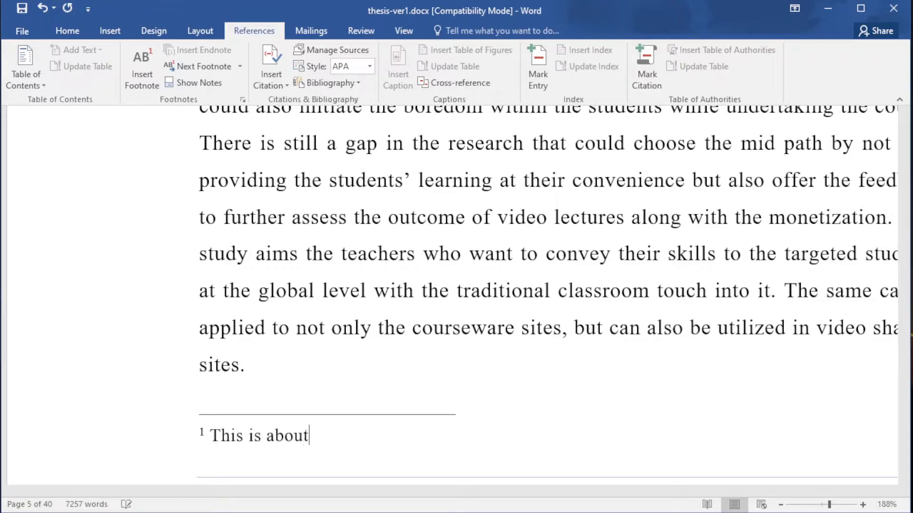
{"action": "type", "text": " HEI"}
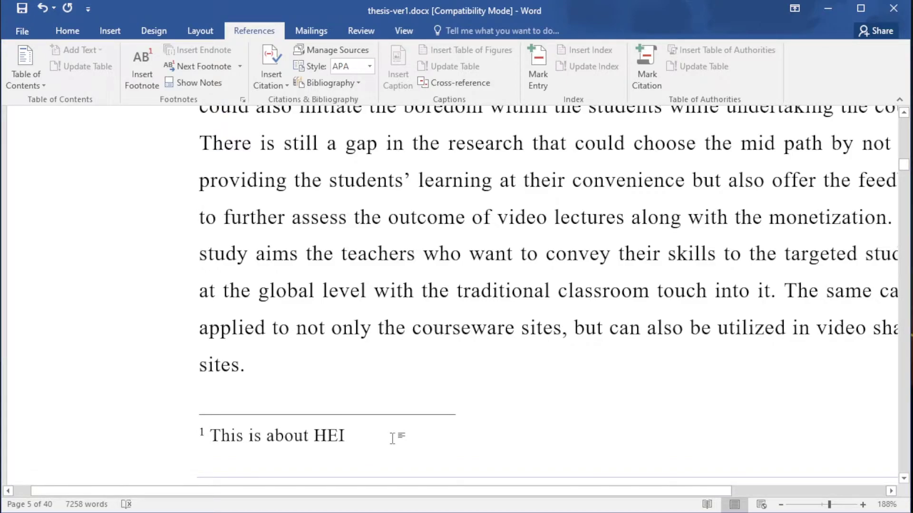
Step: Examine the footnote's reference mark after "Higher" in the ABSTRACT paragraph, enlarged for comparison with the endnote mark
{"action": "scroll", "coordinate": [447, 376], "scroll_direction": "up", "scroll_amount": 3}
{"action": "scroll", "coordinate": [474, 357], "scroll_direction": "up", "scroll_amount": 5}
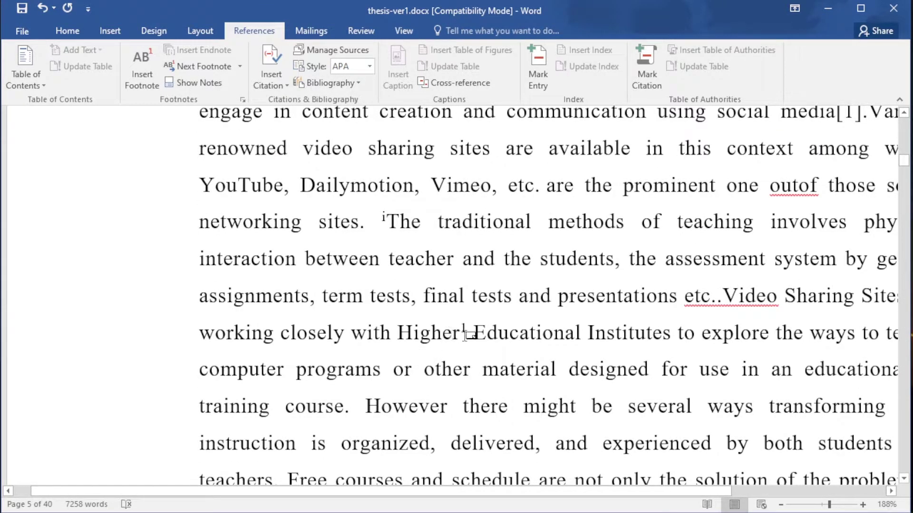
{"action": "mouse_move", "coordinate": [464, 328]}
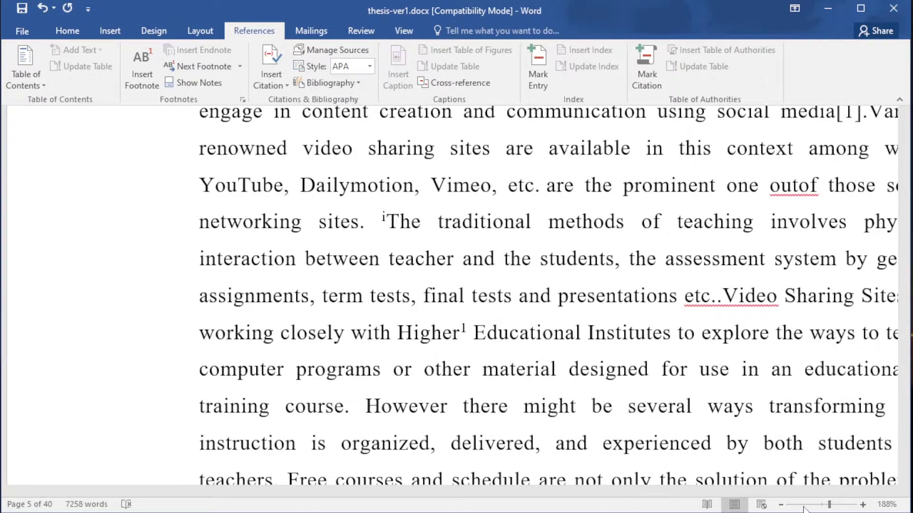
{"action": "left_click", "coordinate": [837, 505]}
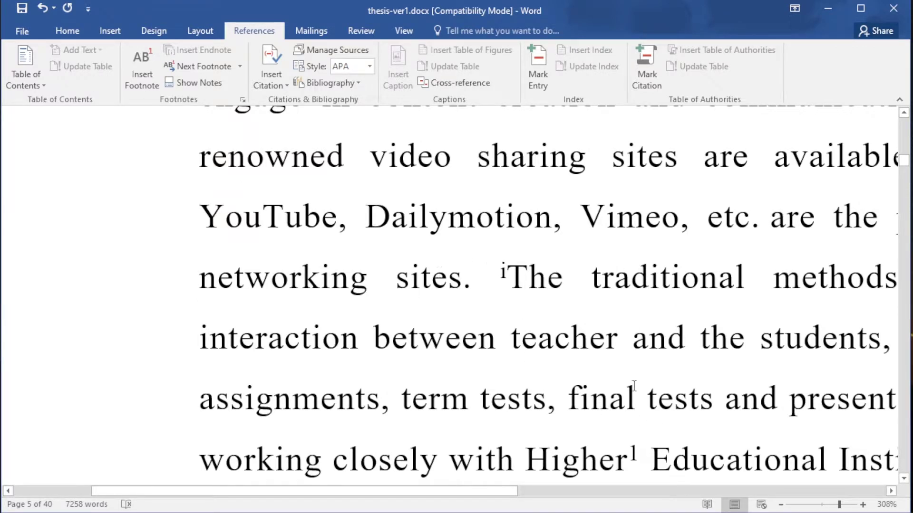
{"action": "mouse_move", "coordinate": [632, 451]}
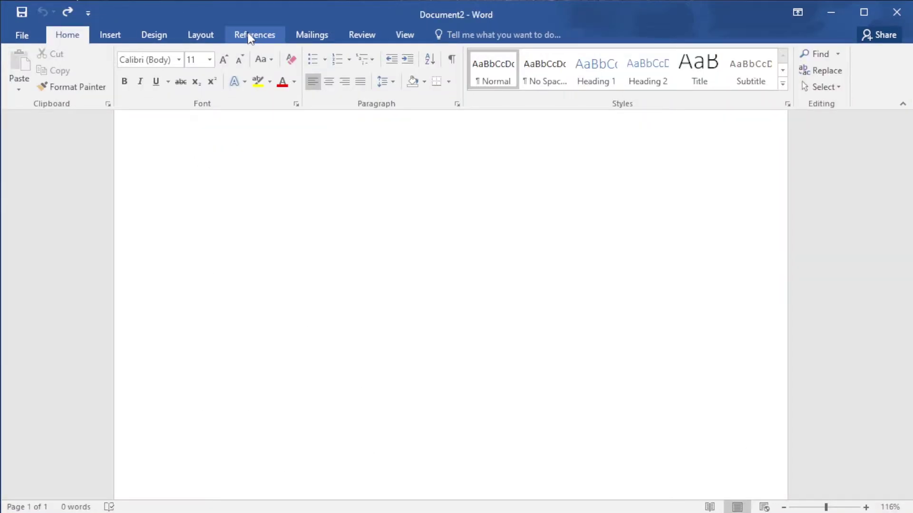
Step: Write the line "Mehran" in the blank document with "Mehran is car" on the line below it
{"action": "left_click", "coordinate": [250, 37]}
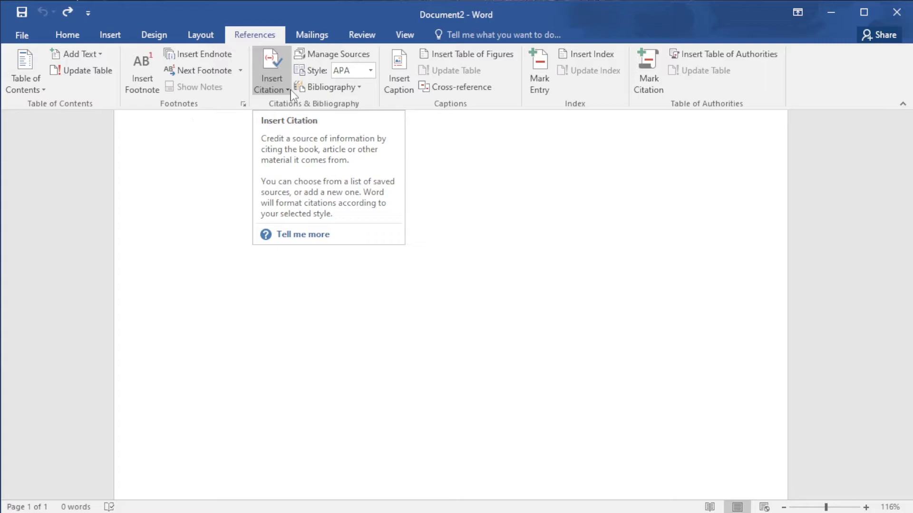
{"action": "type", "text": "Mehran"}
{"action": "key", "text": "Return"}
{"action": "type", "text": "Meha"}
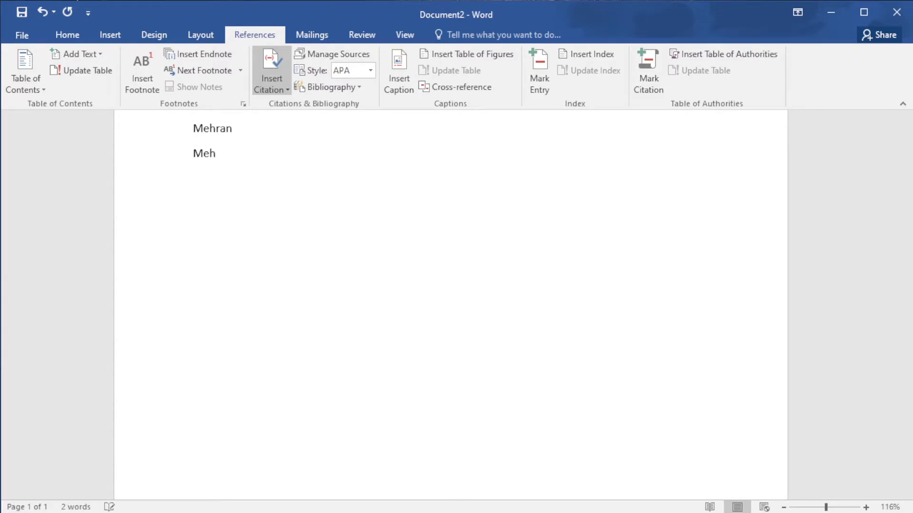
{"action": "type", "text": "ran is a"}
{"action": "key", "text": "BackSpace"}
{"action": "type", "text": "car"}
Step: Leave an empty line and add "Blue" with "Blue is a color" on the line below it
{"action": "key", "text": "Return"}
{"action": "key", "text": "Return"}
{"action": "type", "text": "Blue"}
{"action": "key", "text": "Return"}
{"action": "type", "text": "Blue is a color"}
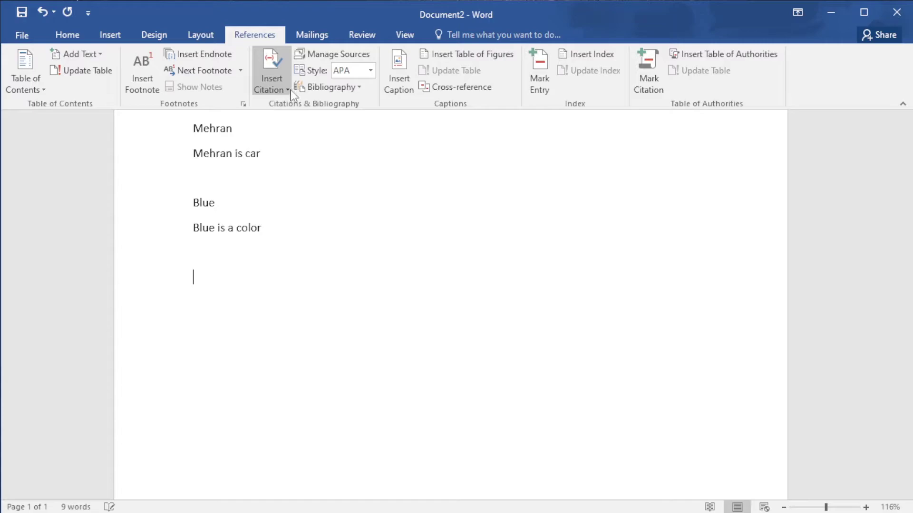
Step: Leave an empty line below the Blue entry and add "Cancer" with "Cancer is a disease" on the line below it
{"action": "key", "text": "Return"}
{"action": "key", "text": "Return"}
{"action": "type", "text": "Cancer"}
{"action": "key", "text": "Return"}
{"action": "type", "text": "Cancer is a dise"}
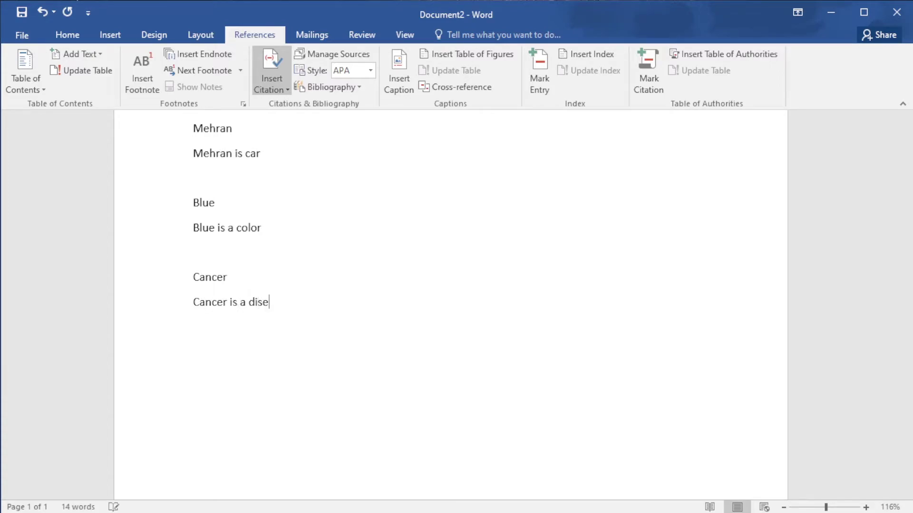
{"action": "type", "text": "se"}
{"action": "key", "text": "BackSpace"}
{"action": "key", "text": "BackSpace"}
{"action": "type", "text": "ase"}
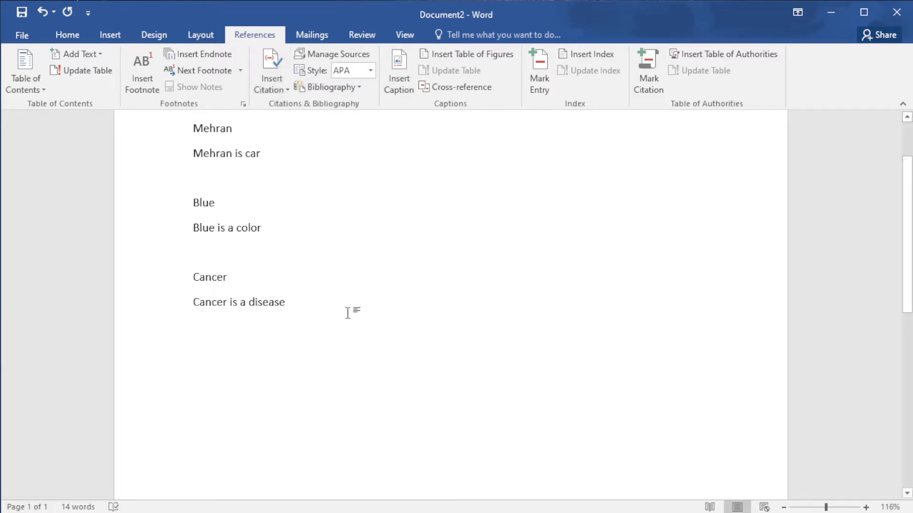
{"action": "key", "text": "Return"}
{"action": "key", "text": "Return"}
{"action": "key", "text": "BackSpace"}
{"action": "key", "text": "BackSpace"}
Step: Insert a page break before the first "Mehran" line so that the document starts with an empty page
{"action": "left_click", "coordinate": [189, 124]}
{"action": "scroll", "coordinate": [264, 151], "scroll_direction": "up", "scroll_amount": 2}
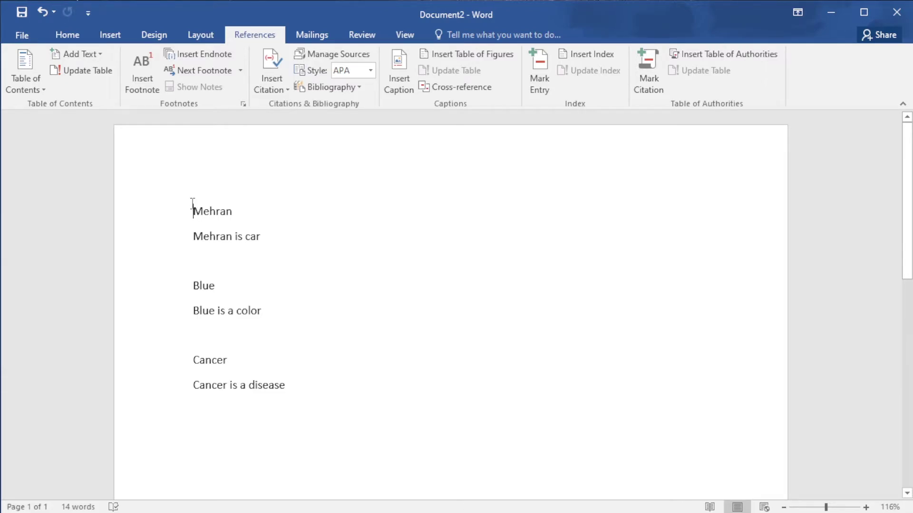
{"action": "key", "text": "ctrl+Return"}
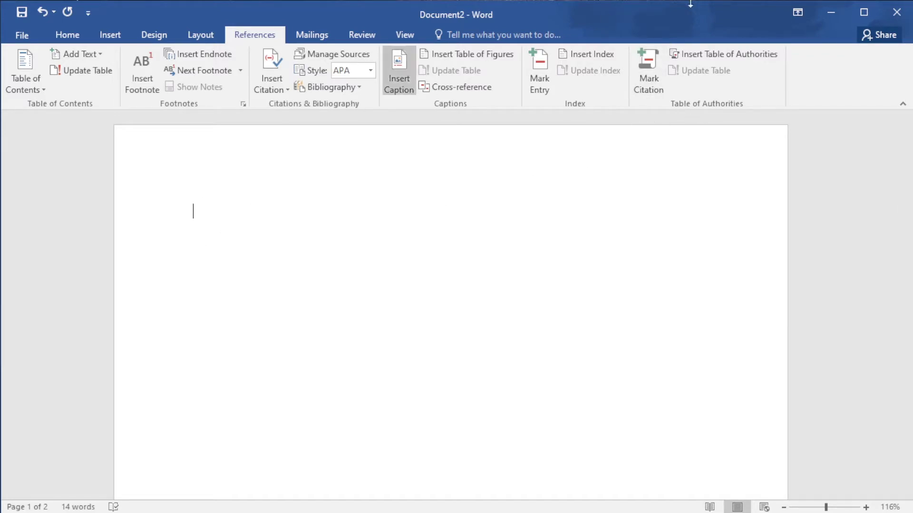
Step: Start marking a citation and load the first "Mehran" line on the second page as its selected text
{"action": "left_click", "coordinate": [648, 72]}
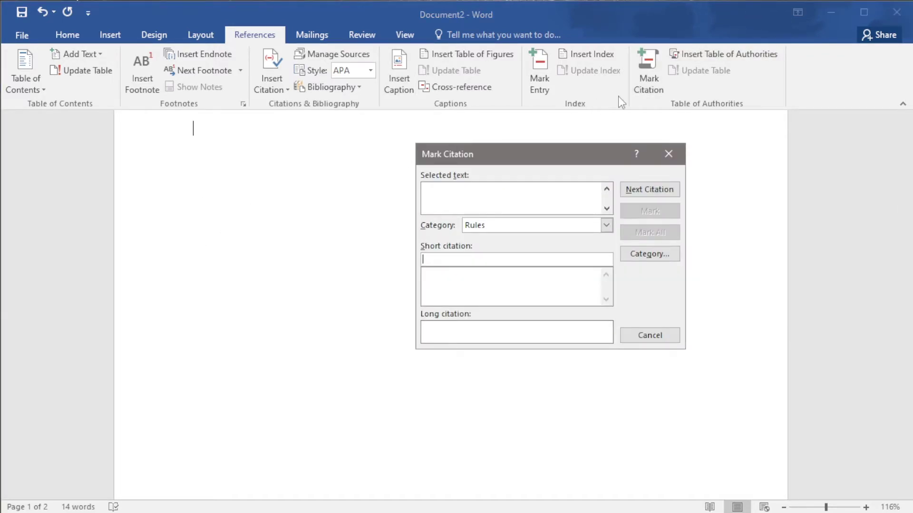
{"action": "scroll", "coordinate": [266, 243], "scroll_direction": "down", "scroll_amount": 8}
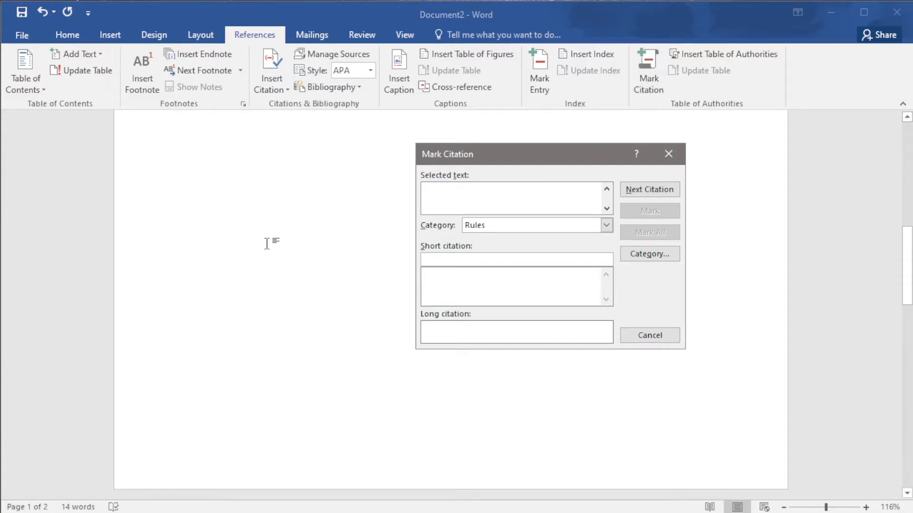
{"action": "scroll", "coordinate": [268, 244], "scroll_direction": "up", "scroll_amount": 1}
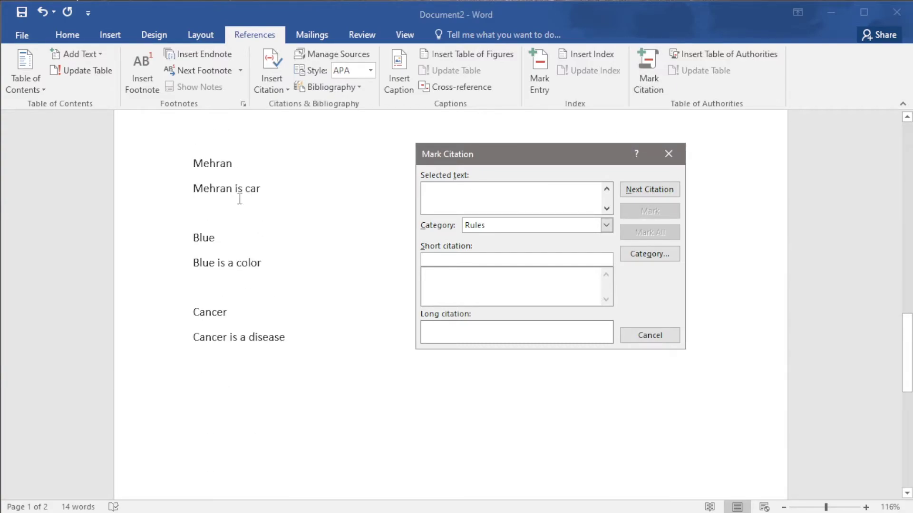
{"action": "double_click", "coordinate": [213, 161]}
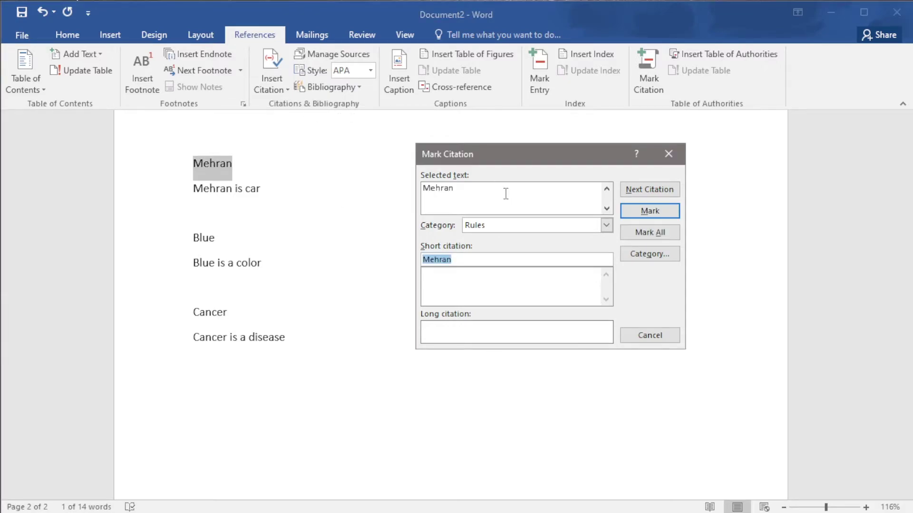
Step: Assign the "Mehran" citation to category 8
{"action": "left_click", "coordinate": [521, 223]}
{"action": "scroll", "coordinate": [509, 269], "scroll_direction": "down", "scroll_amount": 1}
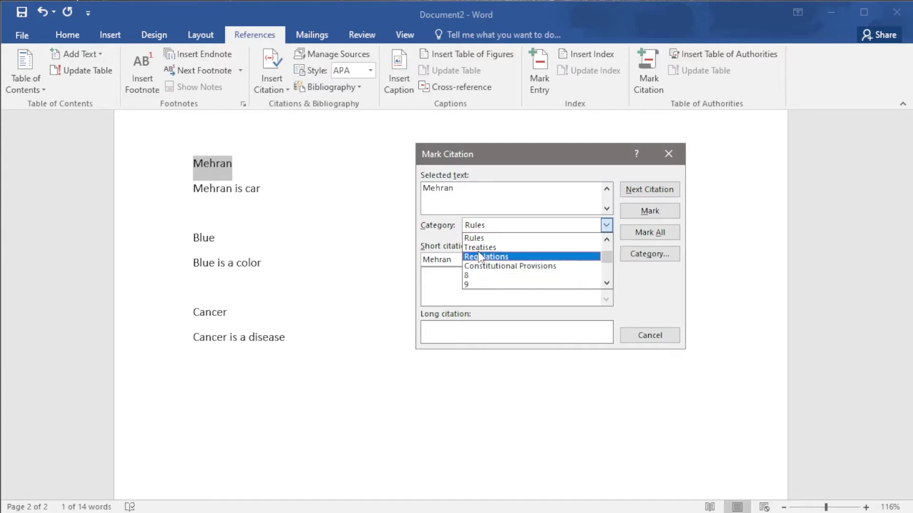
{"action": "scroll", "coordinate": [483, 245], "scroll_direction": "up", "scroll_amount": 1}
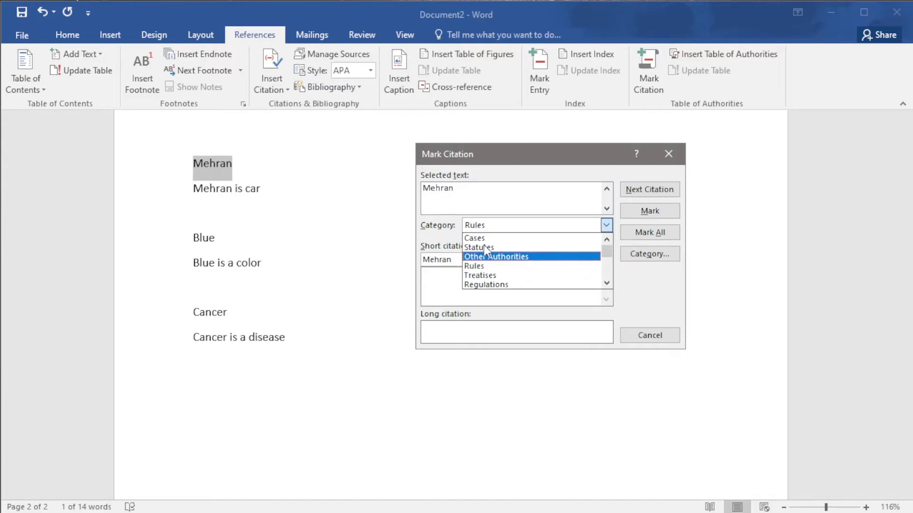
{"action": "scroll", "coordinate": [497, 300], "scroll_direction": "down", "scroll_amount": 1}
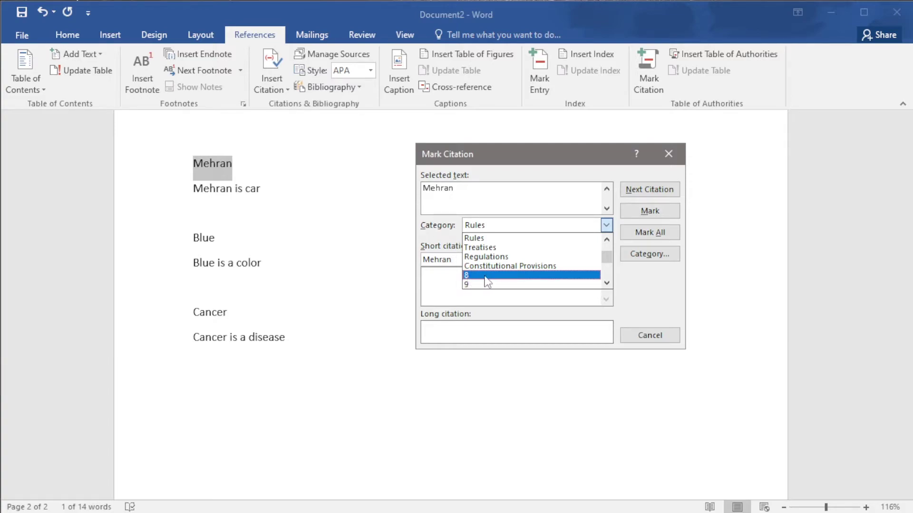
{"action": "scroll", "coordinate": [486, 279], "scroll_direction": "down", "scroll_amount": 2}
{"action": "scroll", "coordinate": [483, 279], "scroll_direction": "up", "scroll_amount": 1}
{"action": "scroll", "coordinate": [481, 263], "scroll_direction": "up", "scroll_amount": 1}
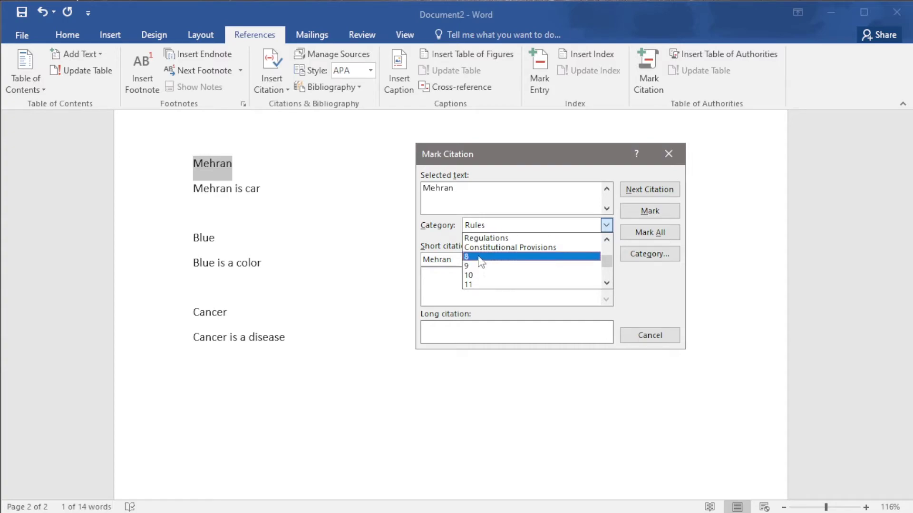
{"action": "scroll", "coordinate": [481, 261], "scroll_direction": "down", "scroll_amount": 3}
{"action": "scroll", "coordinate": [476, 259], "scroll_direction": "up", "scroll_amount": 2}
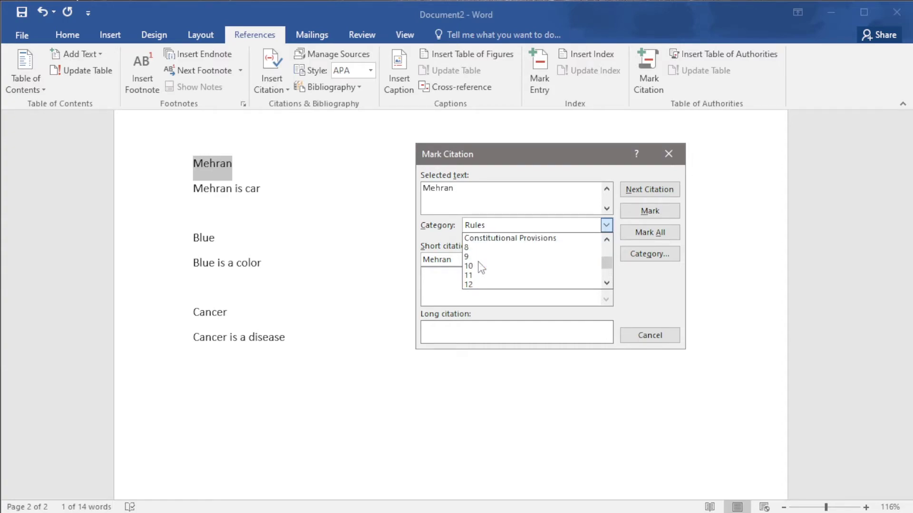
{"action": "left_click", "coordinate": [472, 248]}
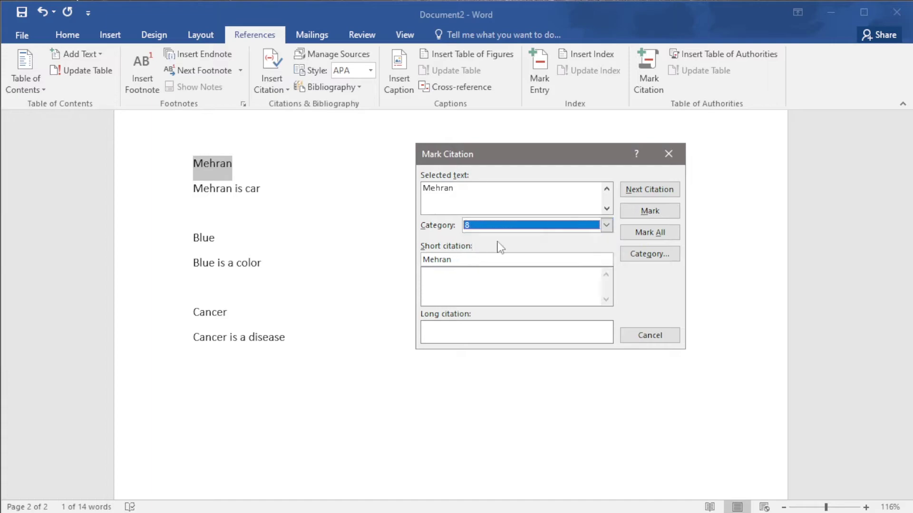
Step: Rename citation category 8 as "Car"
{"action": "left_click", "coordinate": [662, 261]}
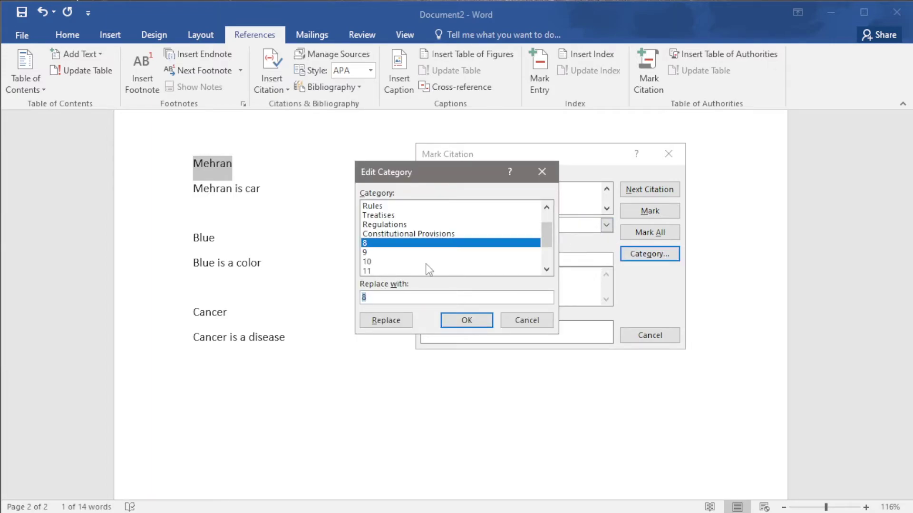
{"action": "type", "text": "Car"}
{"action": "left_click", "coordinate": [384, 320]}
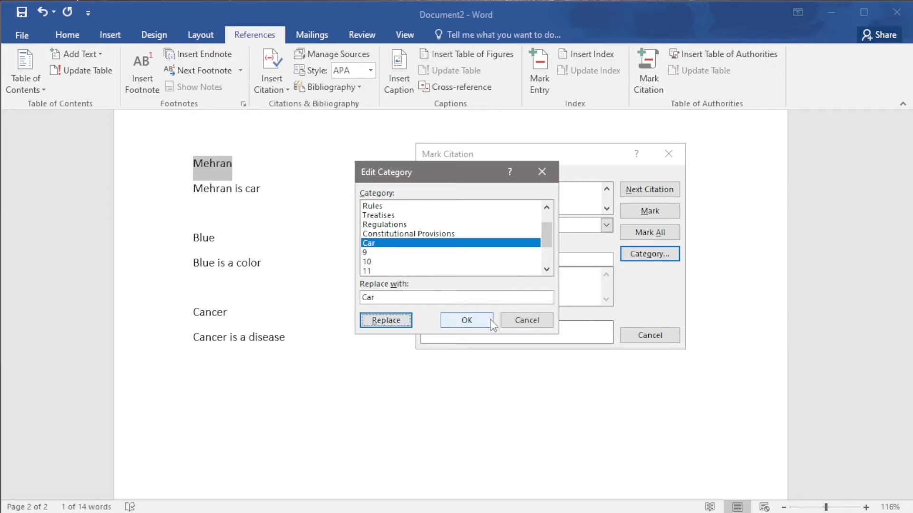
{"action": "left_click", "coordinate": [478, 322]}
Step: Mark the "Mehran" heading as a citation in the Car category
{"action": "left_click", "coordinate": [577, 229]}
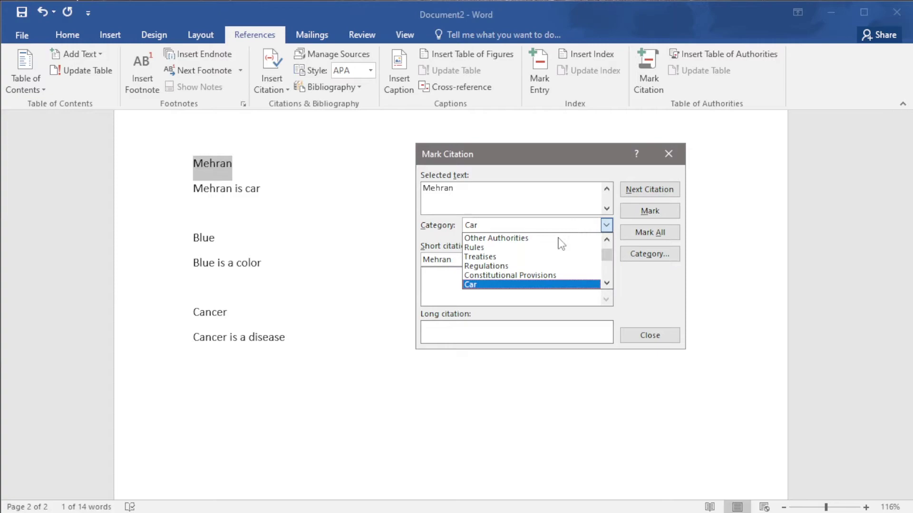
{"action": "left_click", "coordinate": [506, 287]}
{"action": "left_click", "coordinate": [647, 210]}
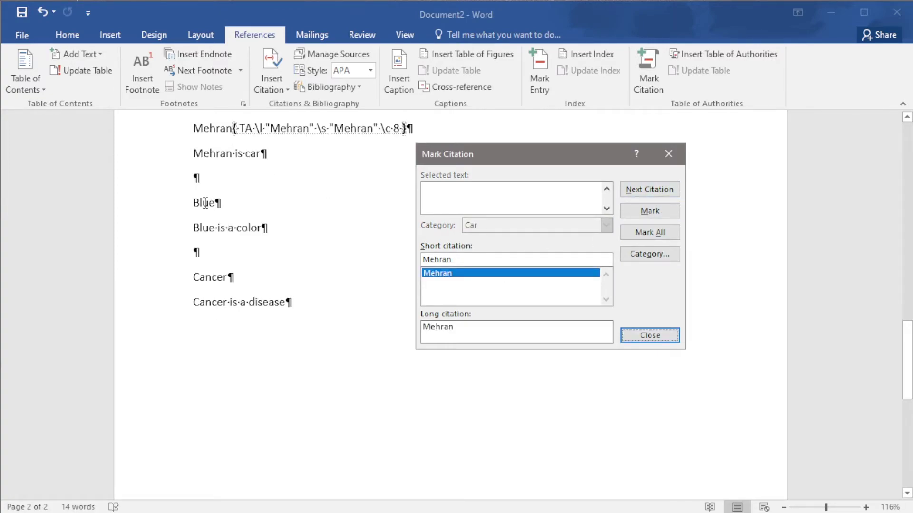
Step: Load the "Blue" heading as the next citation to mark and assign it to category 9
{"action": "double_click", "coordinate": [206, 203]}
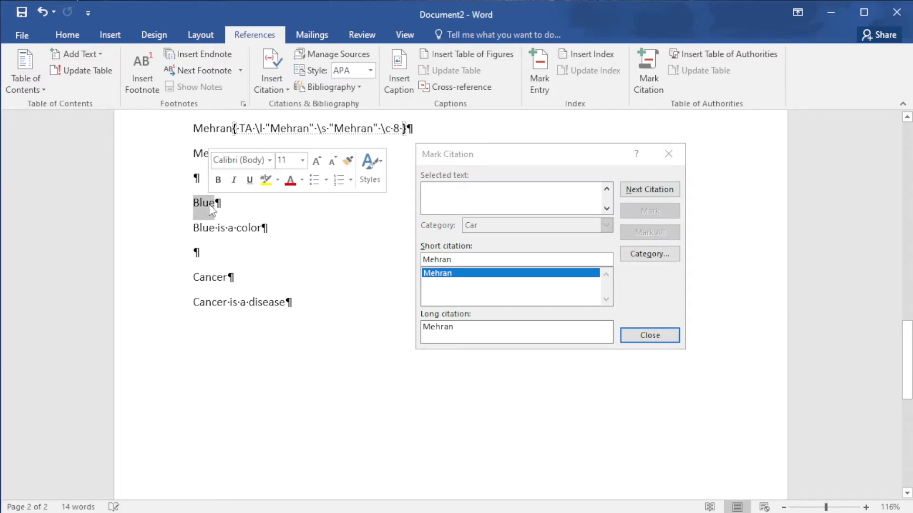
{"action": "left_click", "coordinate": [506, 202]}
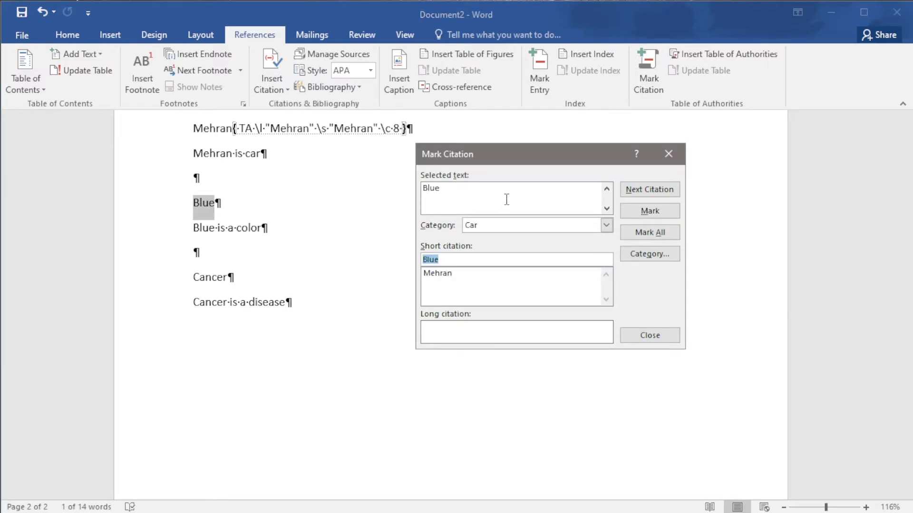
{"action": "left_click", "coordinate": [523, 227]}
{"action": "scroll", "coordinate": [499, 271], "scroll_direction": "down", "scroll_amount": 1}
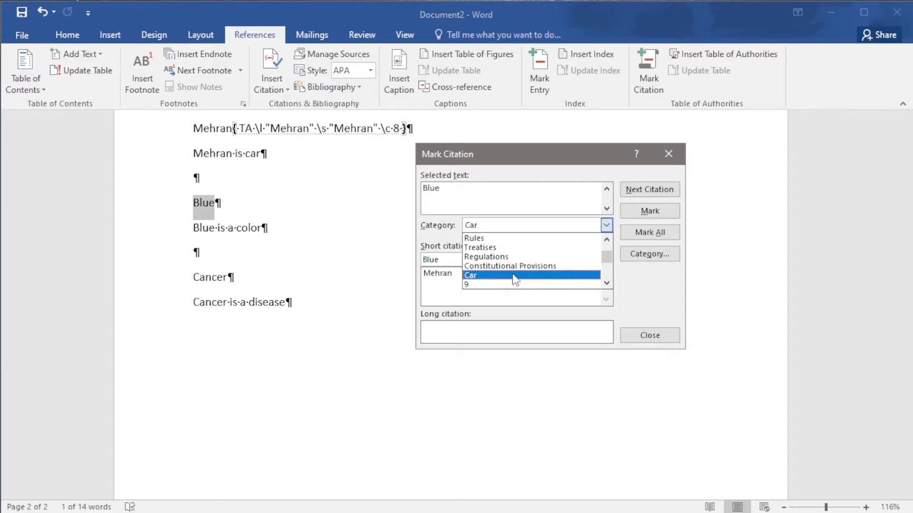
{"action": "left_click", "coordinate": [474, 285]}
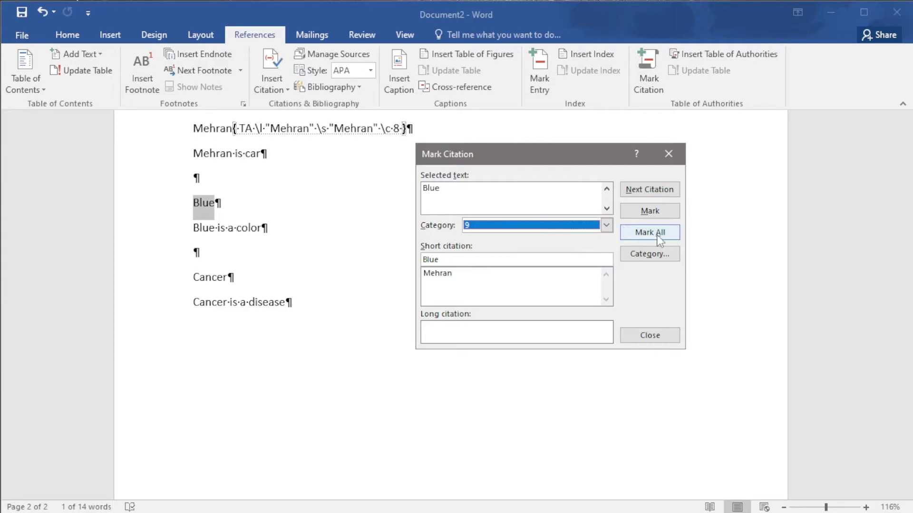
Step: Rename category 9 as "Color" and mark the "Blue" citation in it
{"action": "left_click", "coordinate": [650, 254]}
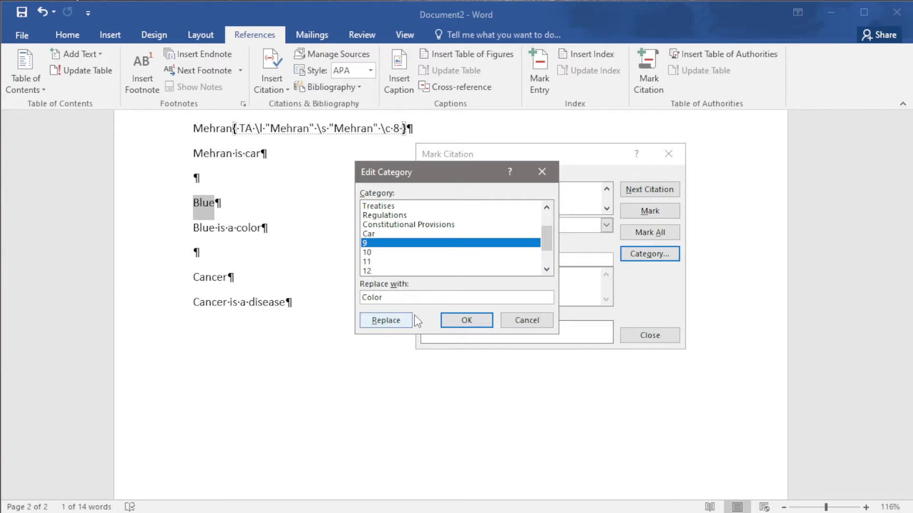
{"action": "left_click", "coordinate": [380, 323]}
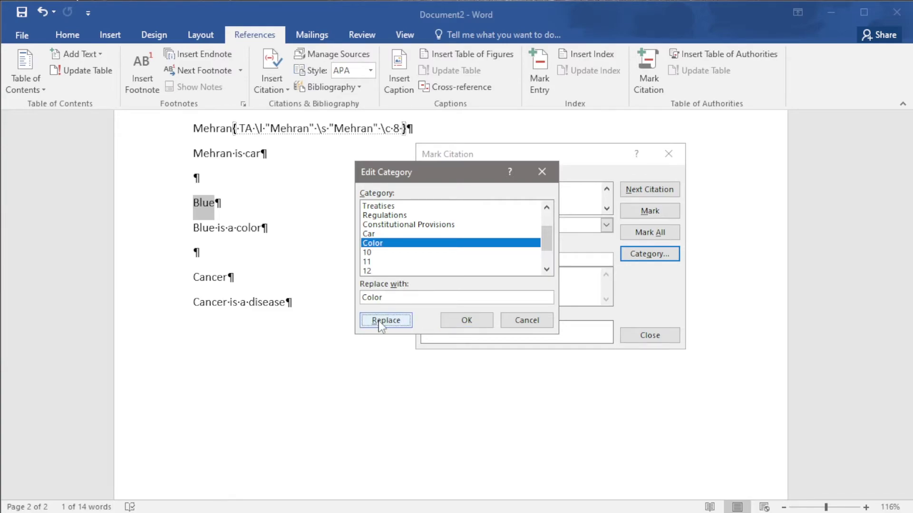
{"action": "left_click", "coordinate": [468, 321]}
{"action": "left_click", "coordinate": [578, 225]}
{"action": "left_click", "coordinate": [490, 286]}
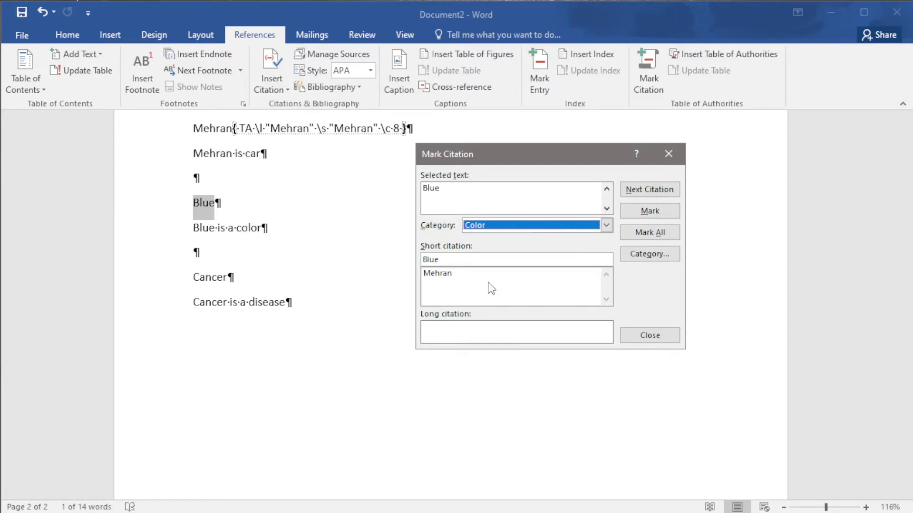
{"action": "left_click", "coordinate": [657, 214]}
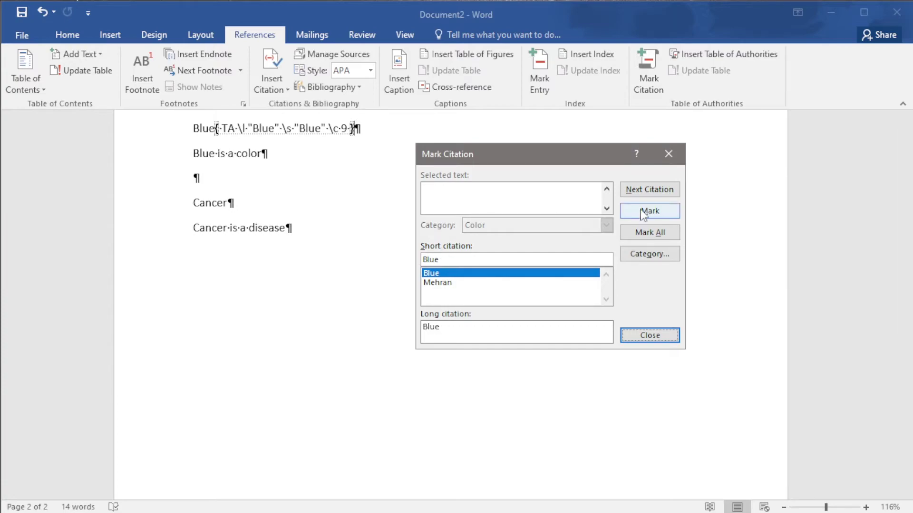
Step: Load the "Cancer" heading as the next citation to mark and assign it to category 10
{"action": "double_click", "coordinate": [209, 202]}
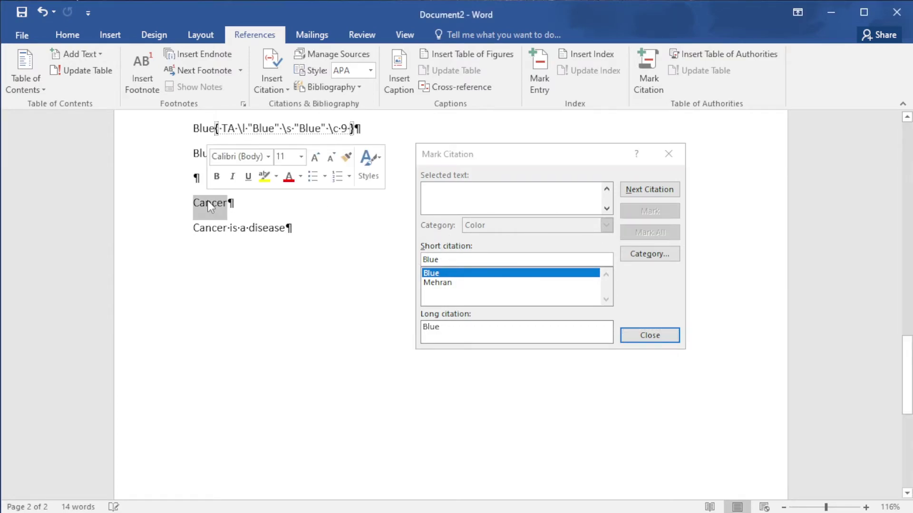
{"action": "left_click", "coordinate": [482, 198]}
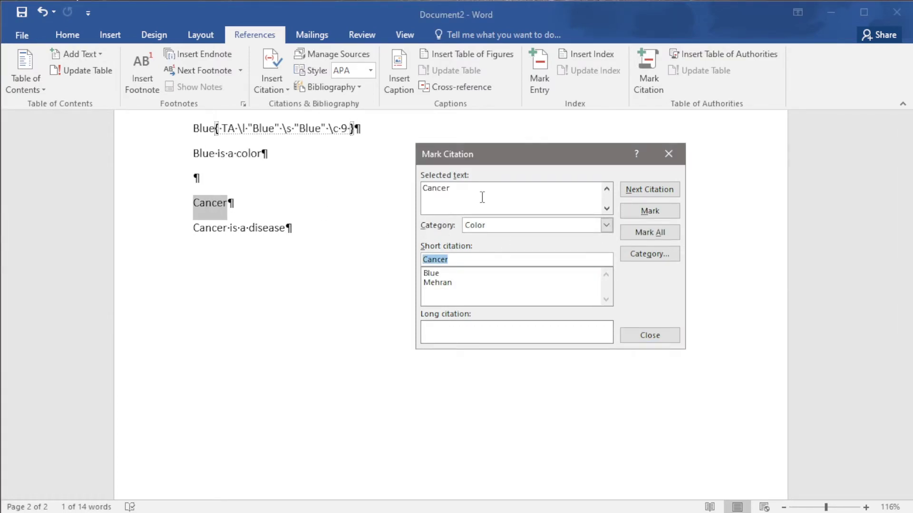
{"action": "left_click", "coordinate": [573, 226]}
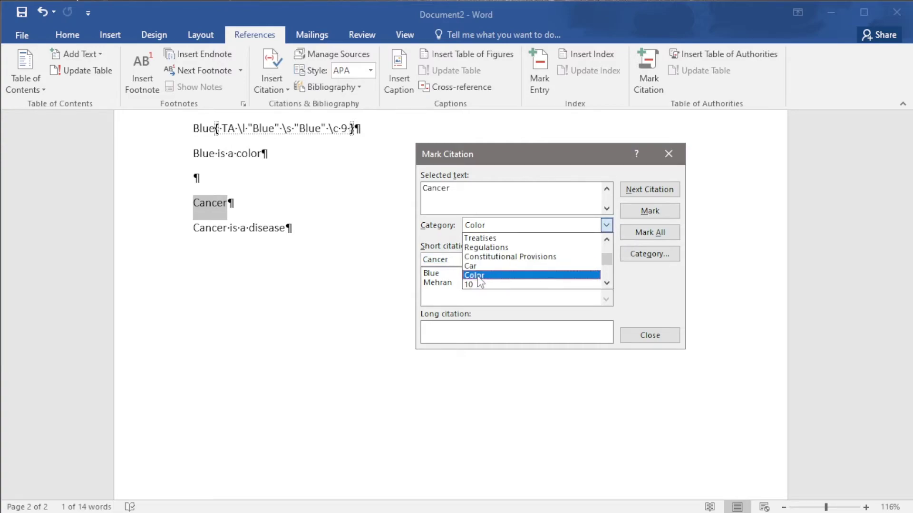
{"action": "left_click", "coordinate": [479, 284]}
Step: Rename citation category 10 as "Disease"
{"action": "left_click", "coordinate": [650, 253]}
{"action": "left_click", "coordinate": [388, 315]}
{"action": "type", "text": "Disease"}
{"action": "left_click", "coordinate": [396, 320]}
{"action": "left_click", "coordinate": [465, 319]}
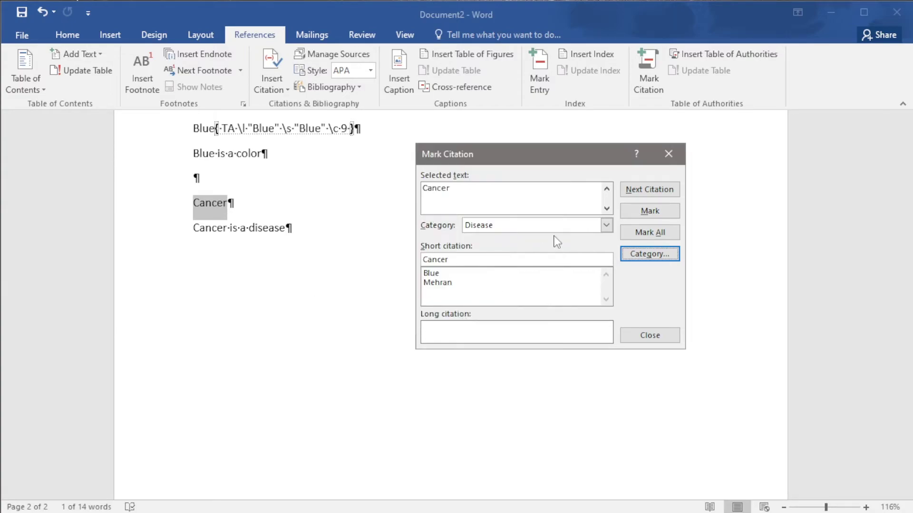
Step: Mark the "Cancer" heading as a citation in the Disease category and finish marking citations
{"action": "left_click", "coordinate": [557, 226]}
{"action": "left_click", "coordinate": [495, 285]}
{"action": "left_click", "coordinate": [643, 215]}
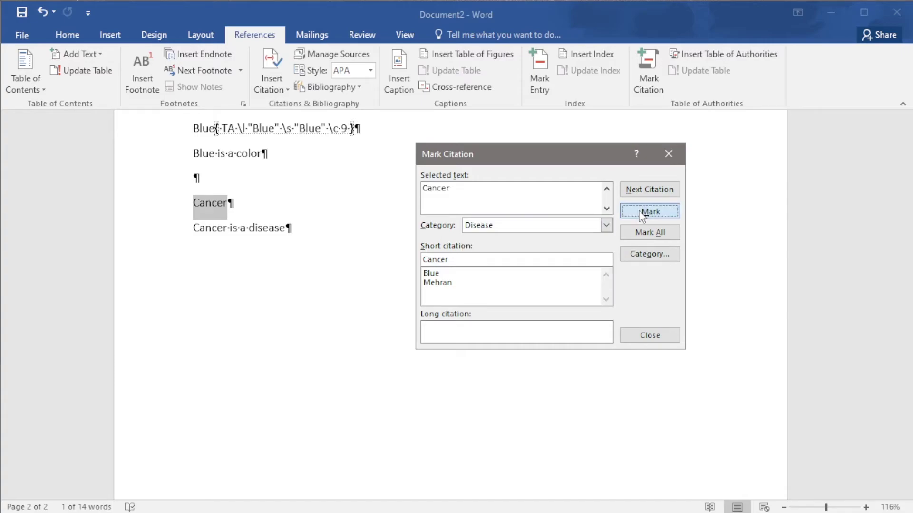
{"action": "left_click", "coordinate": [649, 336]}
Step: Hide the formatting marks and citation field codes in the document
{"action": "scroll", "coordinate": [266, 168], "scroll_direction": "up", "scroll_amount": 2}
{"action": "scroll", "coordinate": [266, 168], "scroll_direction": "up", "scroll_amount": 3}
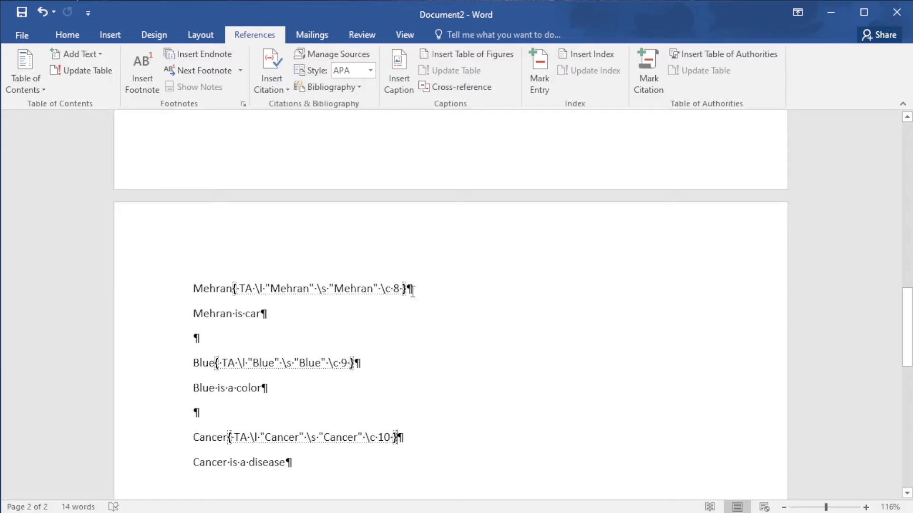
{"action": "left_click", "coordinate": [70, 40]}
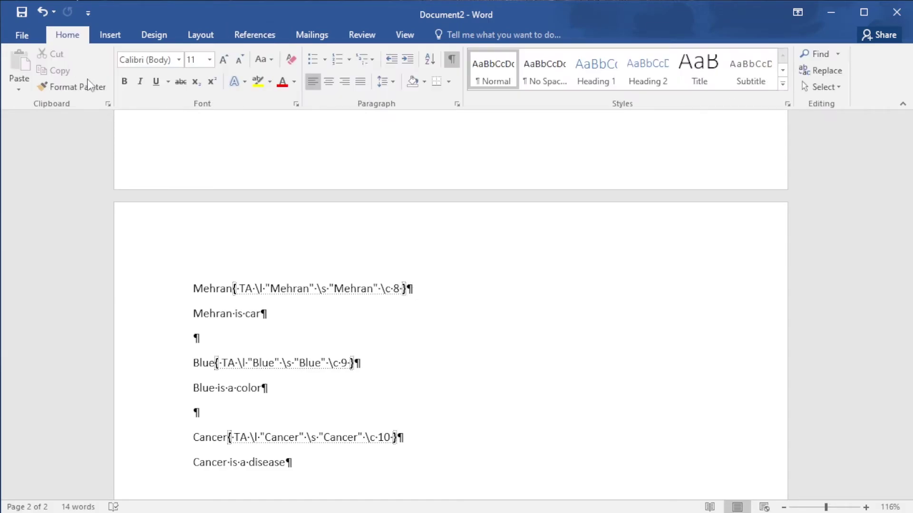
{"action": "left_click", "coordinate": [452, 60]}
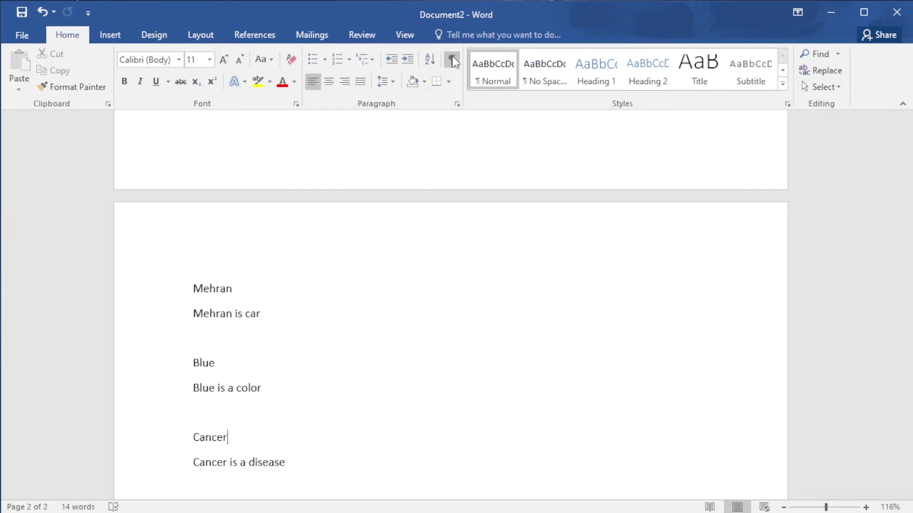
{"action": "left_click", "coordinate": [452, 59]}
{"action": "left_click", "coordinate": [452, 59]}
Step: Open the settings for inserting a table of authorities on the blank first page
{"action": "left_click", "coordinate": [247, 32]}
{"action": "scroll", "coordinate": [302, 216], "scroll_direction": "up", "scroll_amount": 5}
{"action": "scroll", "coordinate": [302, 216], "scroll_direction": "up", "scroll_amount": 5}
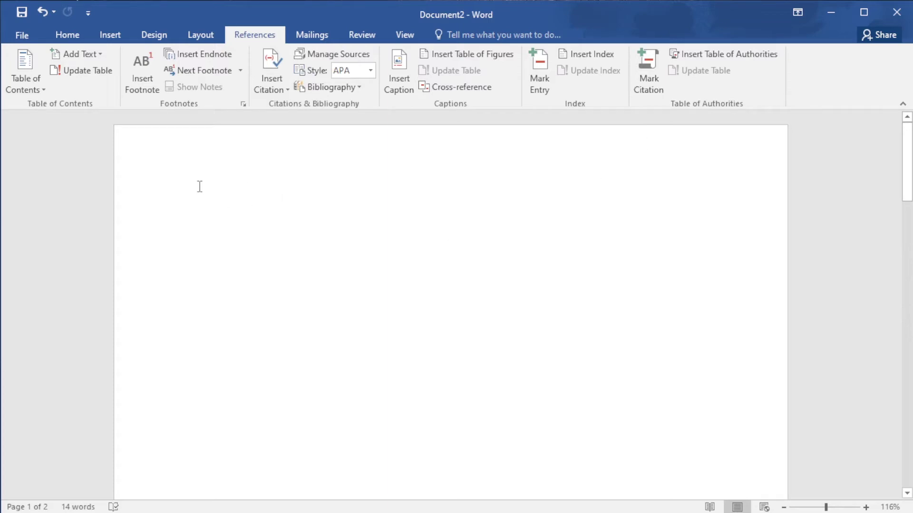
{"action": "left_click", "coordinate": [722, 56]}
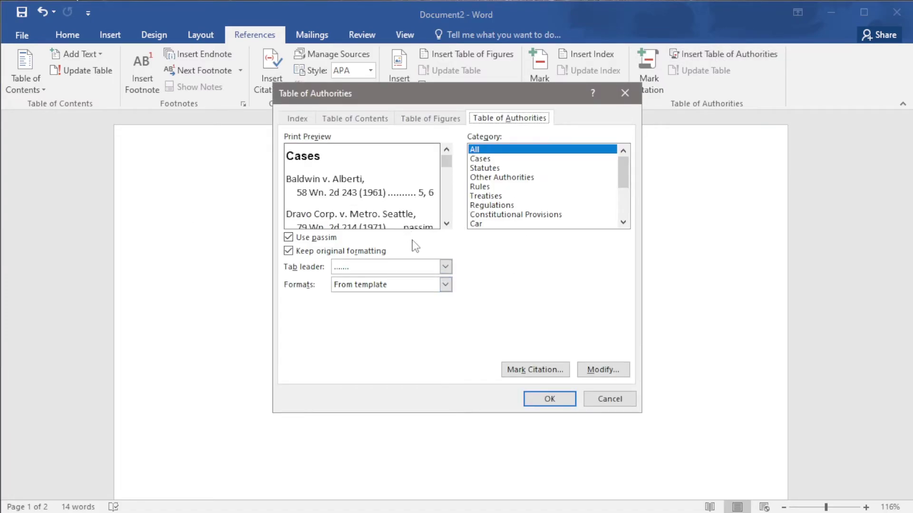
Step: Try the dashed tab leader with the From template format for the table of authorities
{"action": "left_click", "coordinate": [445, 266]}
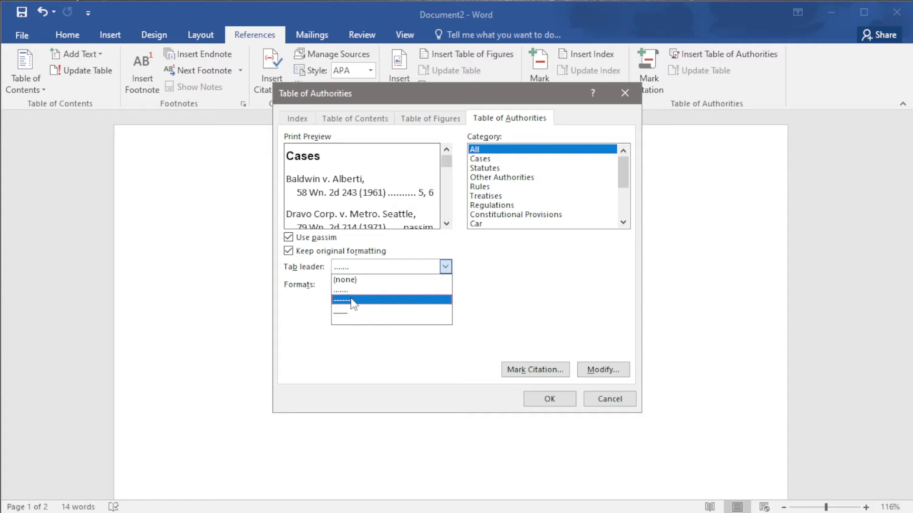
{"action": "left_click", "coordinate": [351, 300]}
{"action": "left_click", "coordinate": [386, 289]}
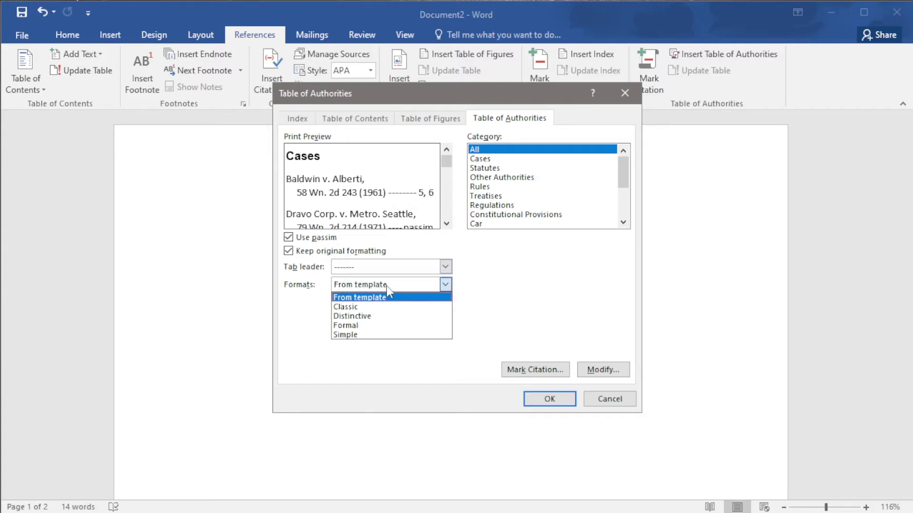
{"action": "left_click", "coordinate": [390, 298]}
Step: Insert a table of authorities covering all categories, with a dotted tab leader and the From template format
{"action": "left_click", "coordinate": [488, 152]}
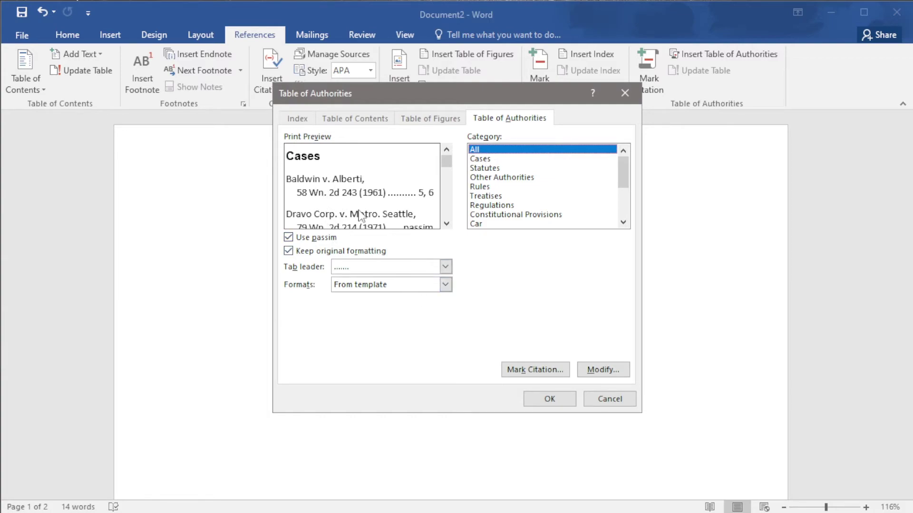
{"action": "left_click", "coordinate": [391, 292]}
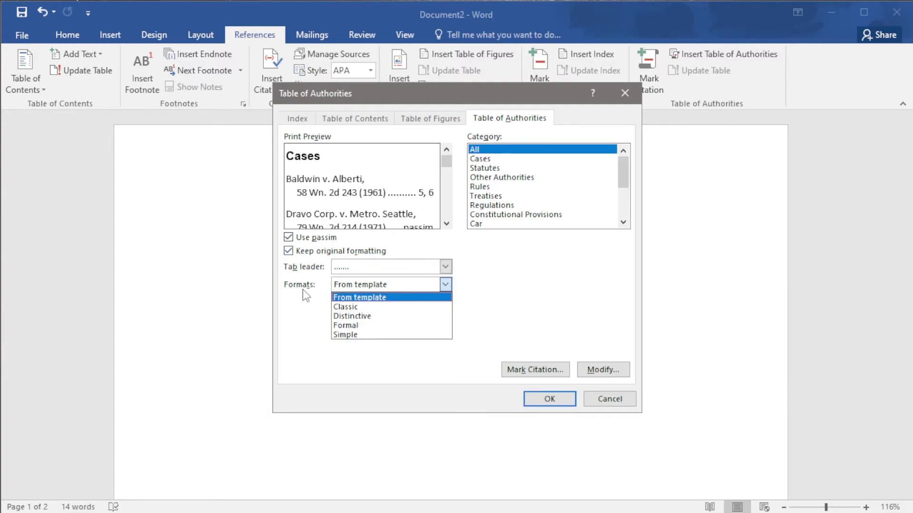
{"action": "left_click", "coordinate": [363, 294]}
{"action": "left_click", "coordinate": [542, 398]}
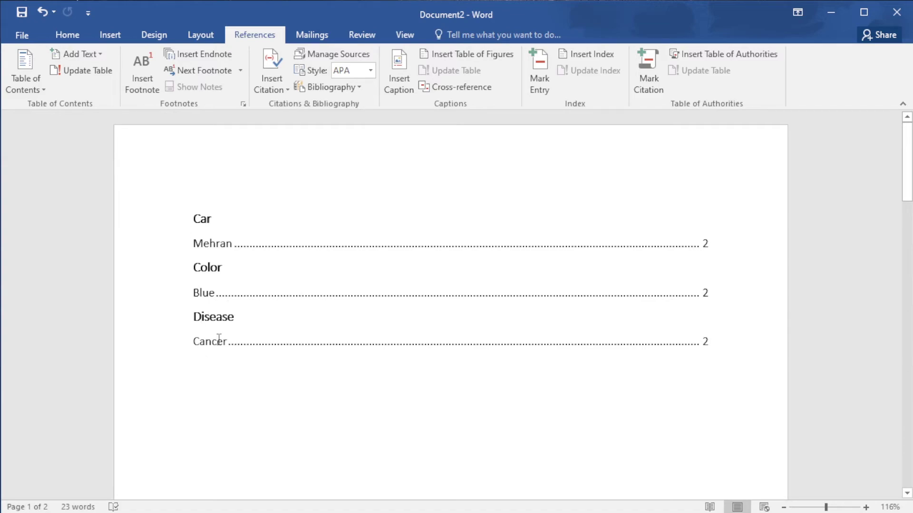
Step: Add the heading "Apple" and the line "Apple is fruit" below the Cancer text on page 2
{"action": "scroll", "coordinate": [207, 358], "scroll_direction": "down", "scroll_amount": 10}
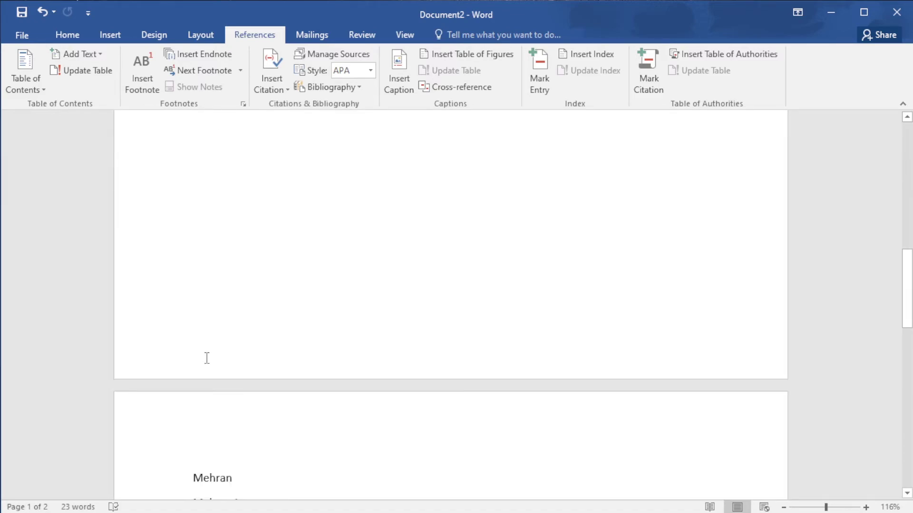
{"action": "left_click", "coordinate": [260, 306]}
{"action": "left_click", "coordinate": [327, 261]}
{"action": "key", "text": "Return"}
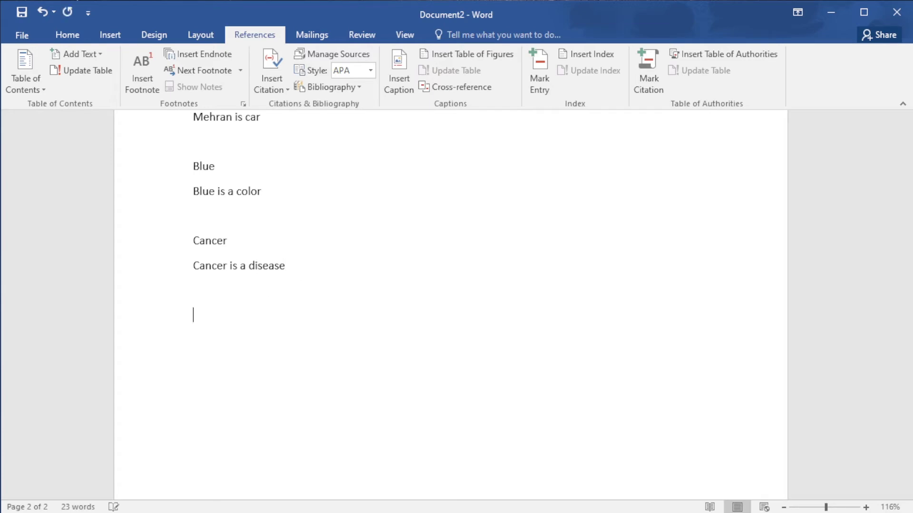
{"action": "type", "text": "Appl"}
{"action": "type", "text": "Apple i"}
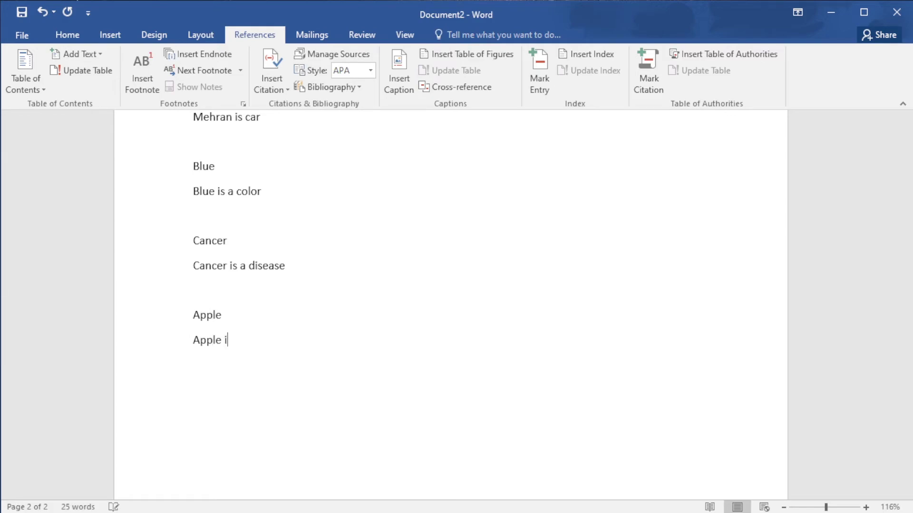
{"action": "type", "text": "s fruit"}
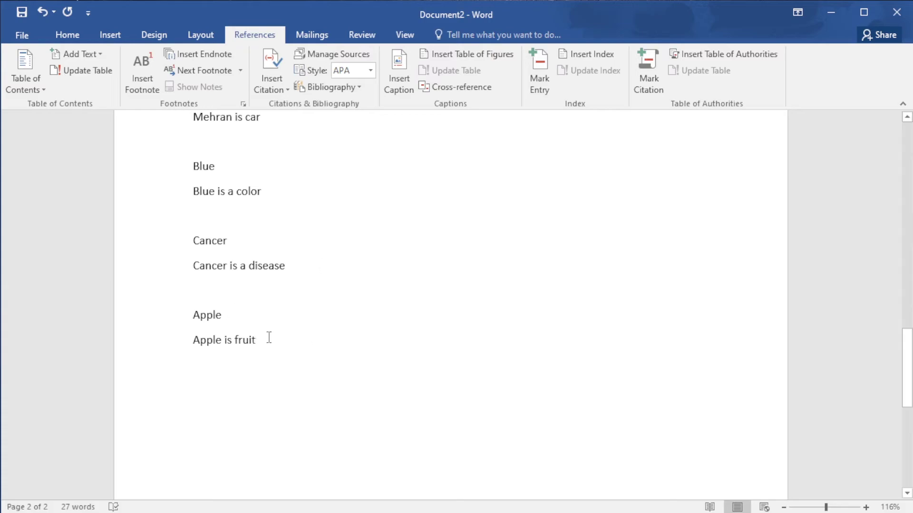
Step: Load the "Apple" heading as the citation to mark and assign it to category 11
{"action": "left_click", "coordinate": [648, 76]}
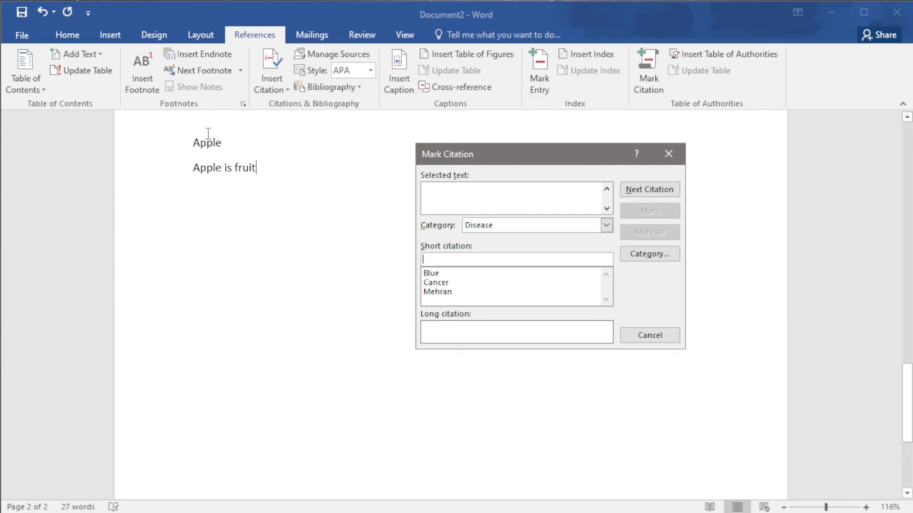
{"action": "double_click", "coordinate": [210, 145]}
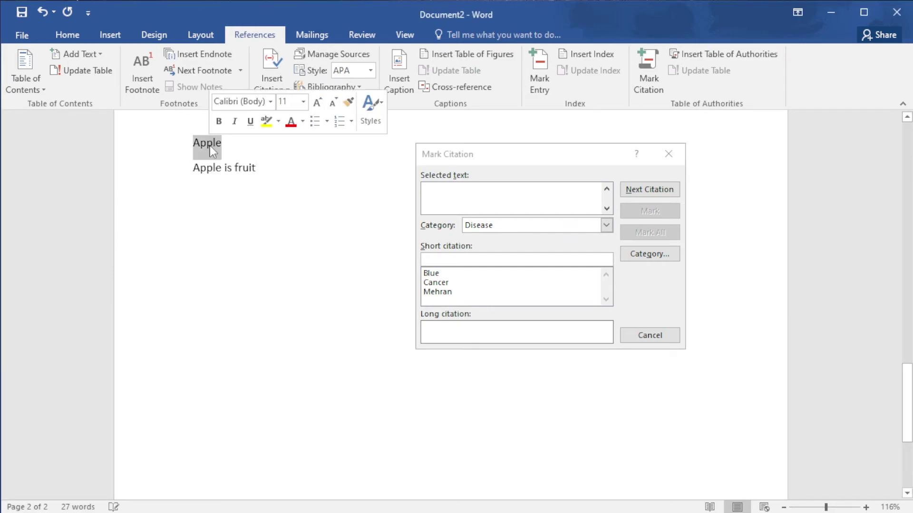
{"action": "left_click", "coordinate": [531, 211]}
{"action": "left_click", "coordinate": [546, 227]}
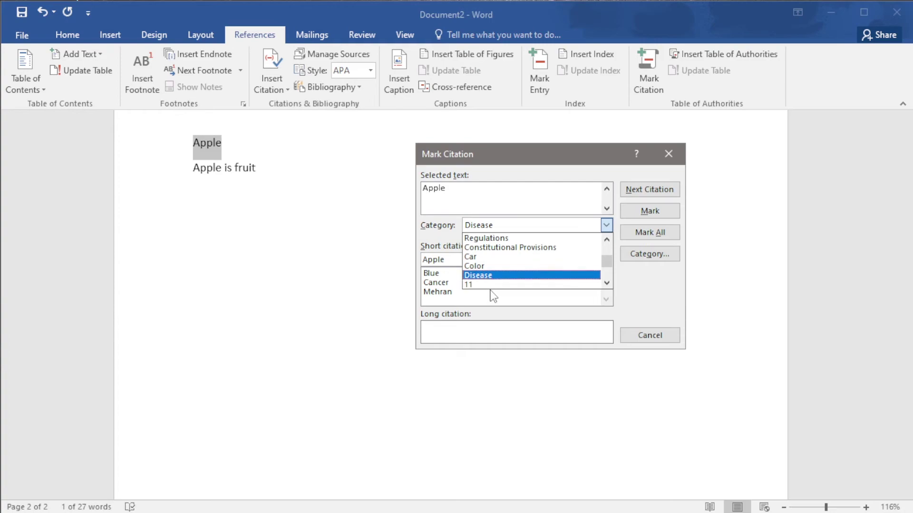
{"action": "left_click", "coordinate": [493, 286]}
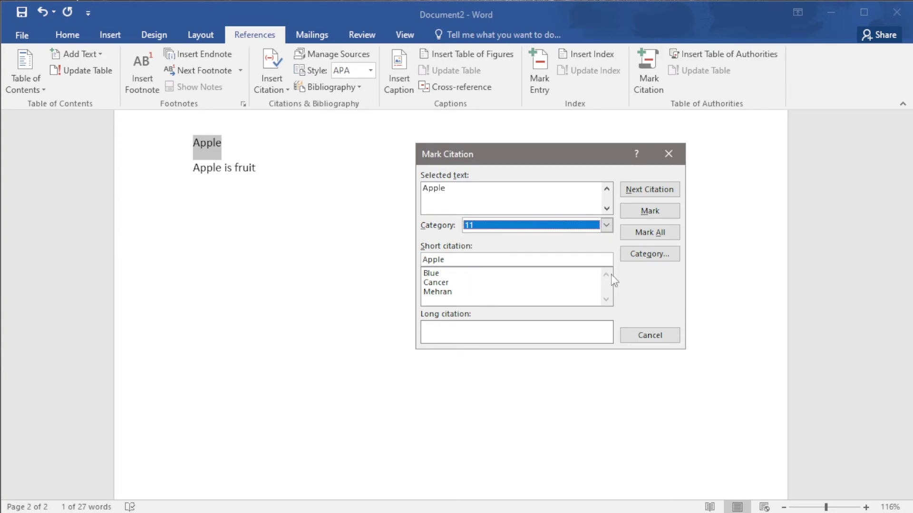
Step: Rename citation category 11 as "Fruit"
{"action": "left_click", "coordinate": [650, 254]}
{"action": "key", "text": "Tab"}
{"action": "type", "text": "Fr"}
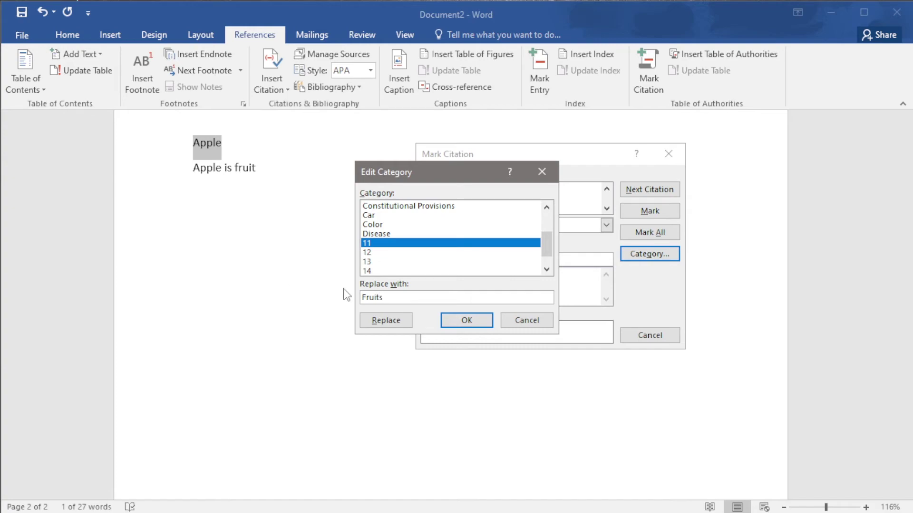
{"action": "left_click", "coordinate": [386, 321]}
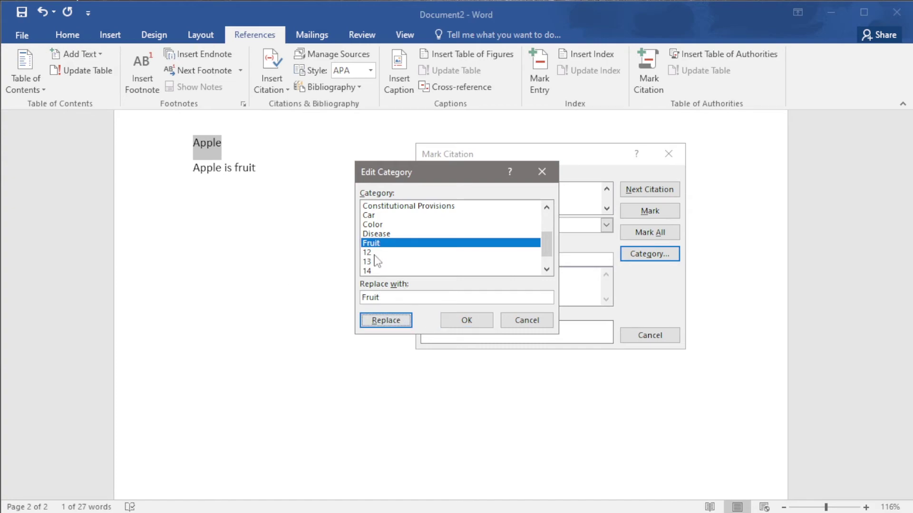
{"action": "left_click", "coordinate": [465, 321]}
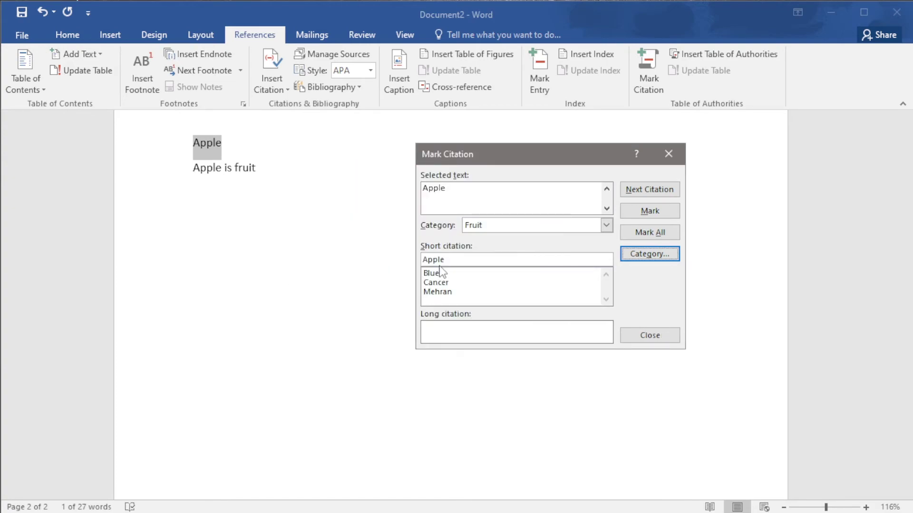
Step: Mark the "Apple" heading as a citation in the Fruit category and hide the formatting marks
{"action": "left_click", "coordinate": [656, 213]}
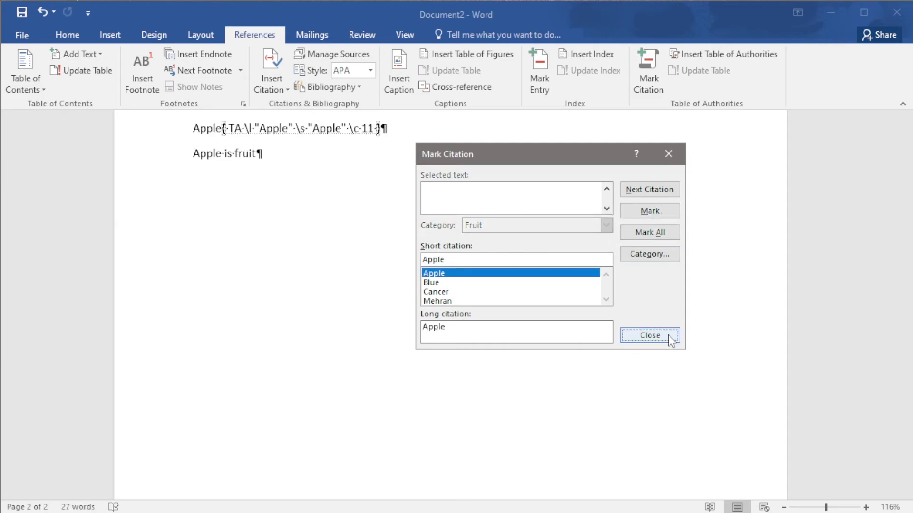
{"action": "left_click", "coordinate": [670, 336]}
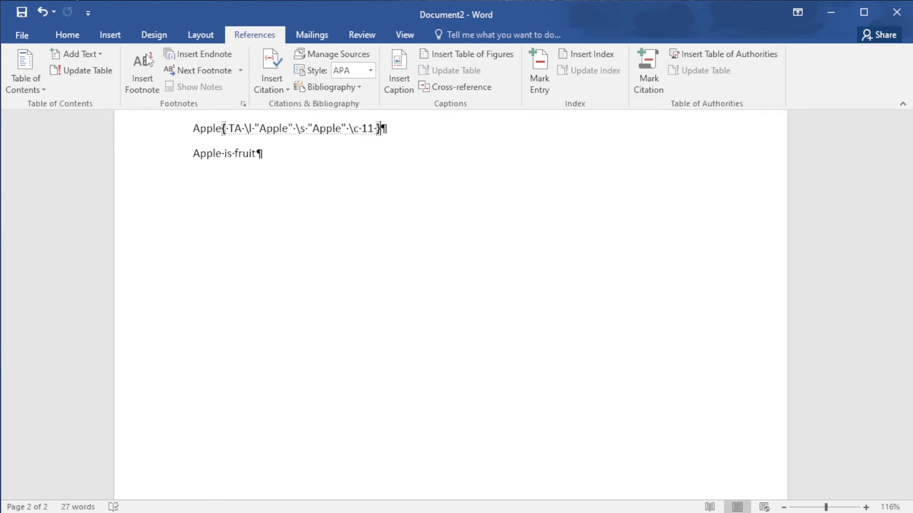
{"action": "left_click", "coordinate": [65, 35]}
{"action": "left_click", "coordinate": [451, 59]}
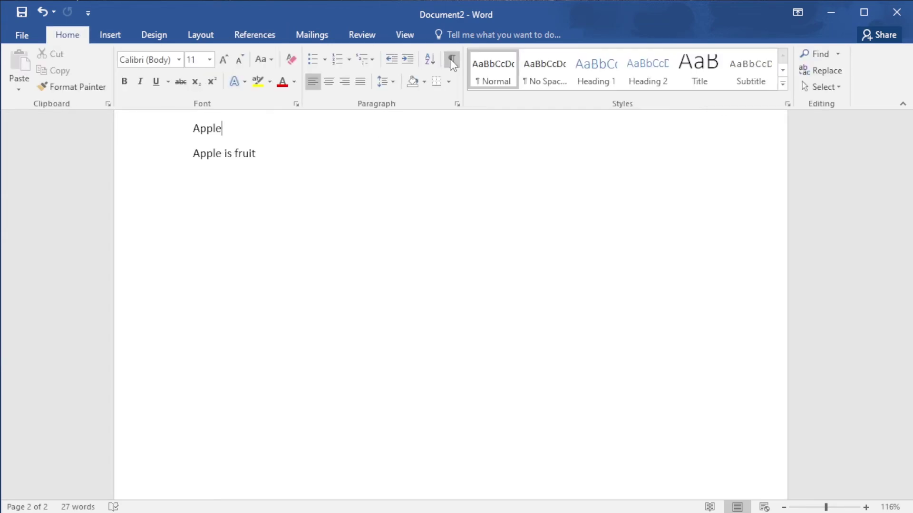
Step: Place the cursor below the existing table of authorities on page 1 and open the settings for inserting another one
{"action": "left_click", "coordinate": [273, 40]}
{"action": "scroll", "coordinate": [439, 195], "scroll_direction": "up", "scroll_amount": 10}
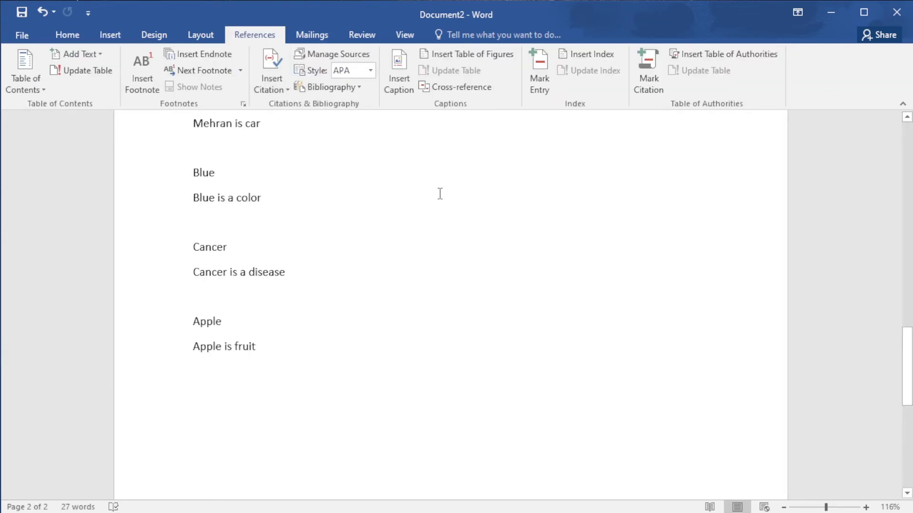
{"action": "scroll", "coordinate": [438, 195], "scroll_direction": "down", "scroll_amount": 10}
{"action": "scroll", "coordinate": [432, 197], "scroll_direction": "up", "scroll_amount": 2}
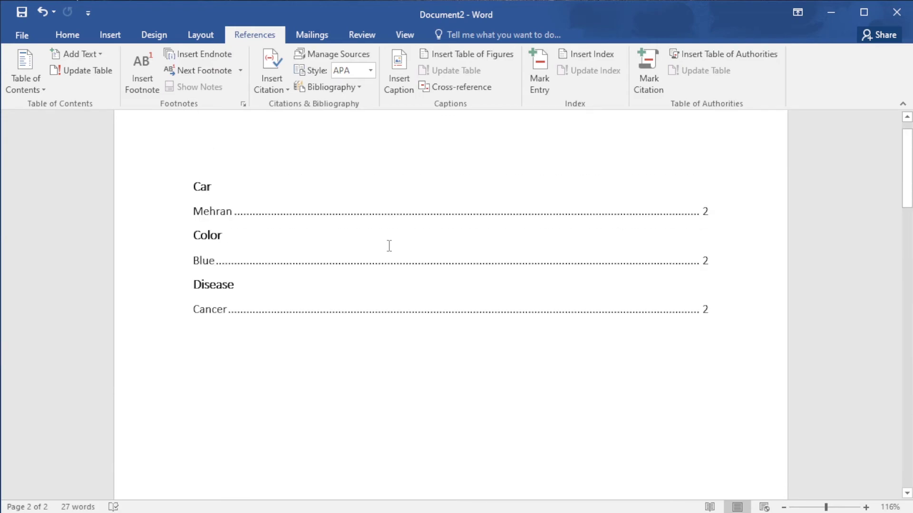
{"action": "left_click", "coordinate": [222, 367]}
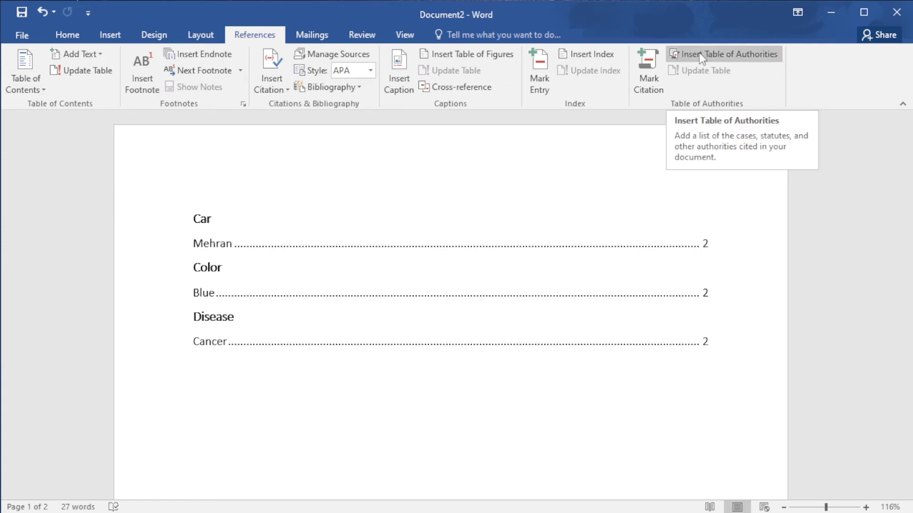
{"action": "left_click", "coordinate": [717, 57]}
{"action": "left_click", "coordinate": [727, 53]}
Step: Insert a table of authorities for the Fruit category only, using a dashed tab leader
{"action": "scroll", "coordinate": [484, 221], "scroll_direction": "down", "scroll_amount": 1}
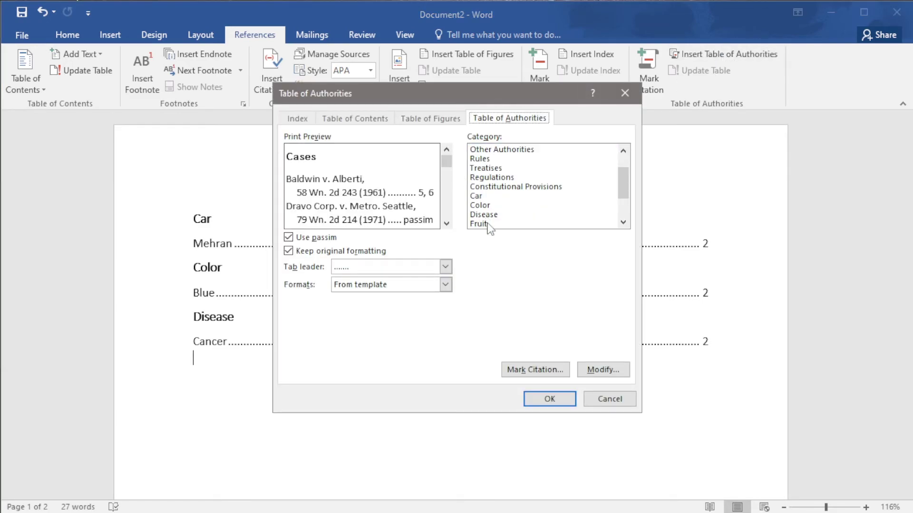
{"action": "scroll", "coordinate": [485, 197], "scroll_direction": "down", "scroll_amount": 2}
{"action": "scroll", "coordinate": [489, 205], "scroll_direction": "up", "scroll_amount": 1}
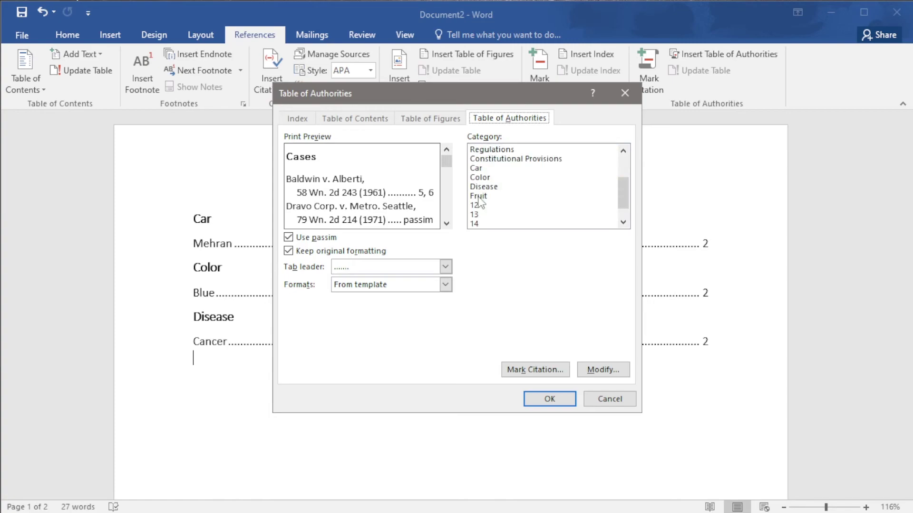
{"action": "left_click", "coordinate": [480, 196]}
{"action": "left_click", "coordinate": [446, 266]}
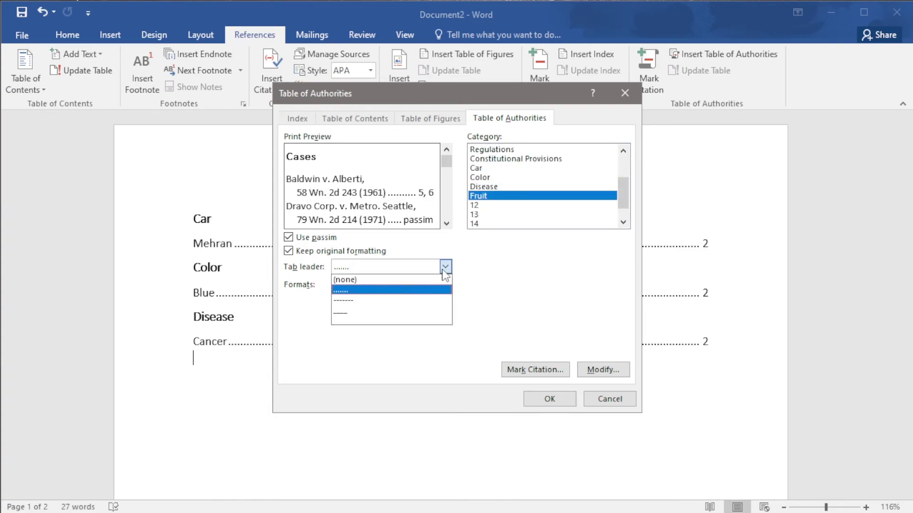
{"action": "left_click", "coordinate": [386, 306]}
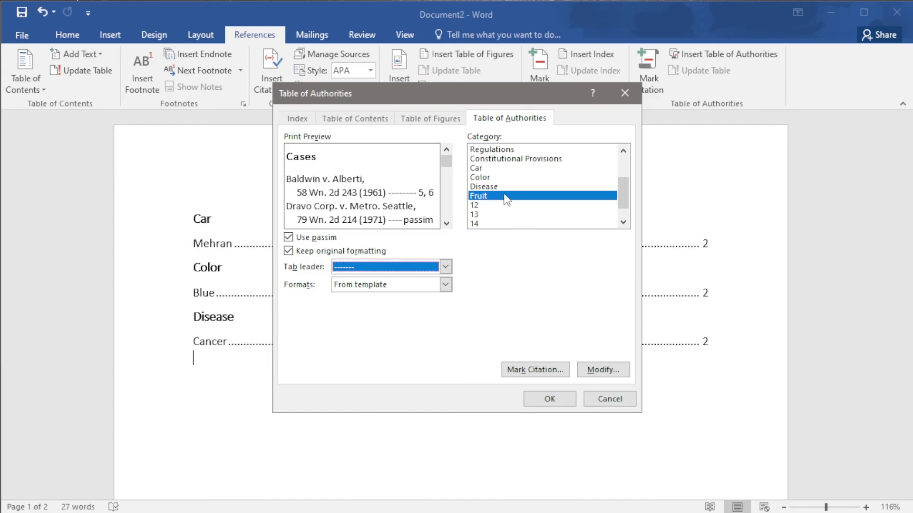
{"action": "left_click", "coordinate": [549, 399]}
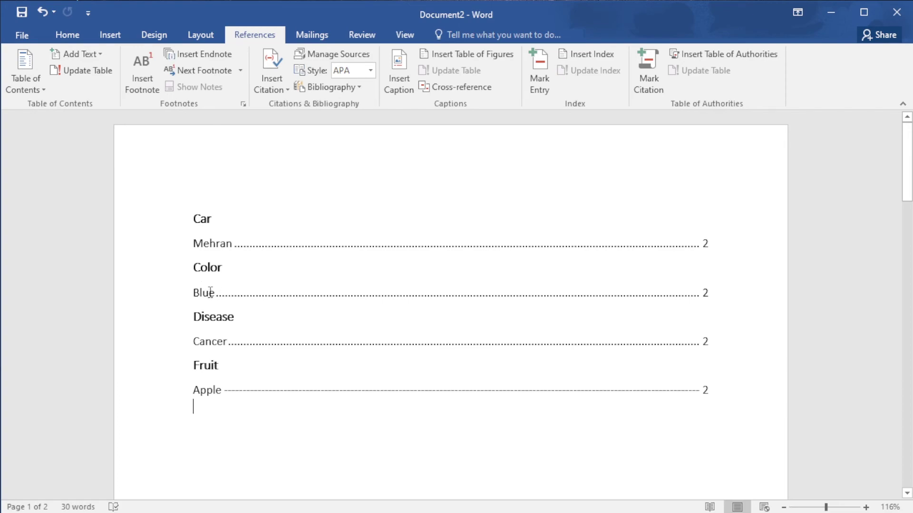
Step: Add the heading "Green" and the line "Green is a color" below the Apple text on page 2
{"action": "scroll", "coordinate": [210, 281], "scroll_direction": "down", "scroll_amount": 8}
{"action": "scroll", "coordinate": [210, 281], "scroll_direction": "down", "scroll_amount": 8}
{"action": "type", "text": "Green"}
{"action": "key", "text": "Return"}
{"action": "type", "text": "Green is a color"}
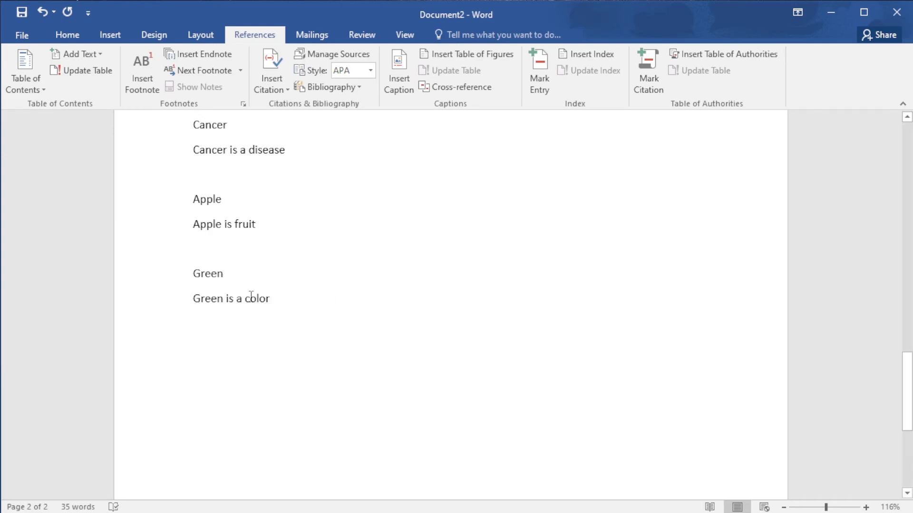
Step: Load the "Green" heading as the citation to mark and assign it to the Color category
{"action": "left_click", "coordinate": [655, 64]}
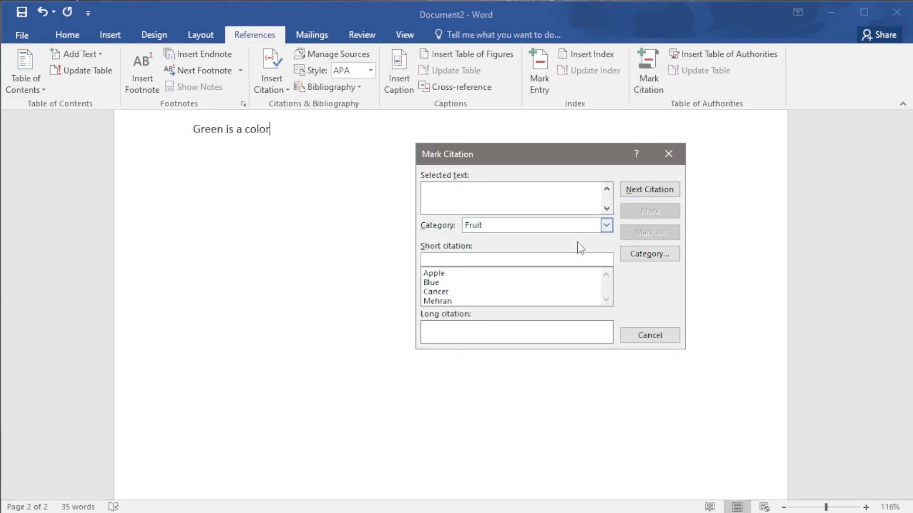
{"action": "left_click", "coordinate": [542, 229]}
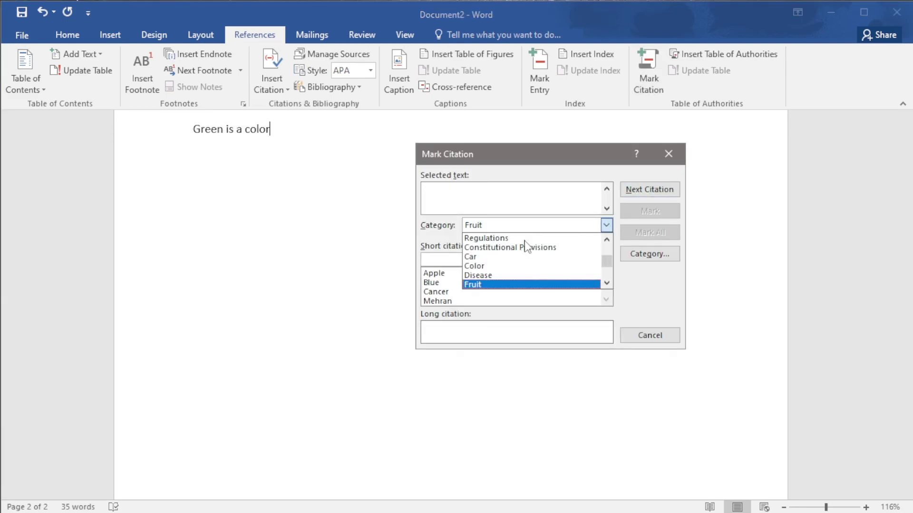
{"action": "left_click", "coordinate": [485, 266]}
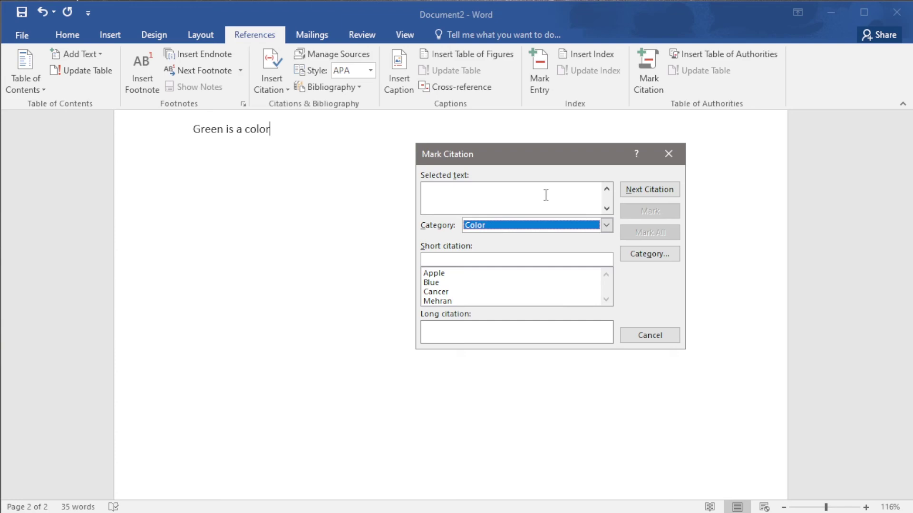
{"action": "scroll", "coordinate": [305, 172], "scroll_direction": "up", "scroll_amount": 3}
{"action": "double_click", "coordinate": [207, 220]}
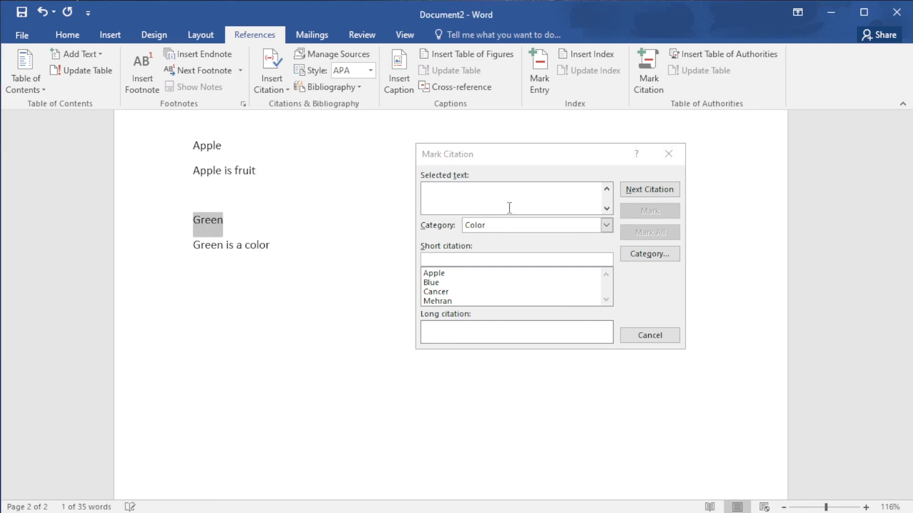
{"action": "left_click", "coordinate": [556, 208]}
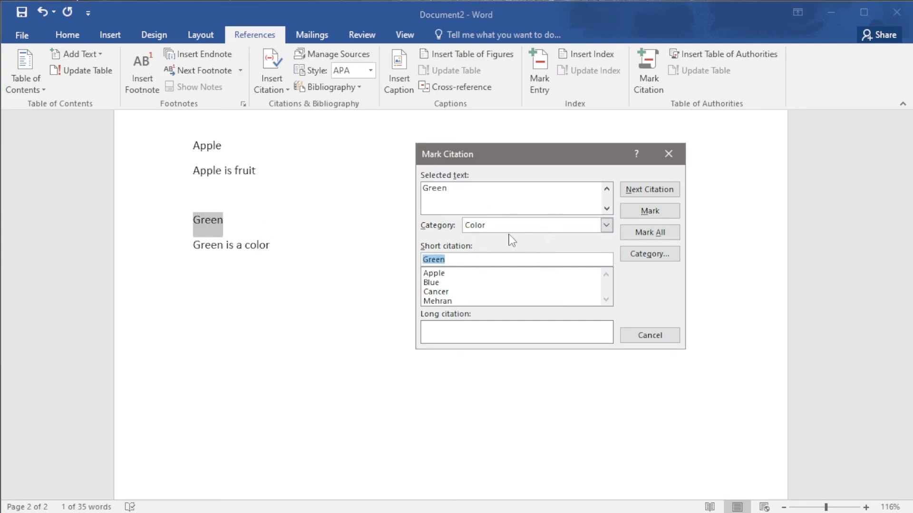
Step: Mark the "Green" heading as a citation in the Color category and hide the formatting marks
{"action": "left_click", "coordinate": [666, 212]}
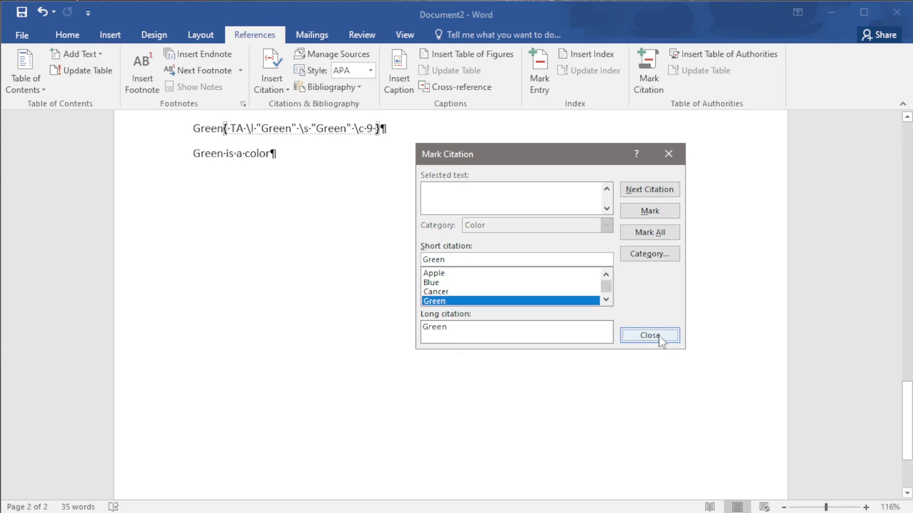
{"action": "left_click", "coordinate": [662, 335]}
{"action": "left_click", "coordinate": [67, 35]}
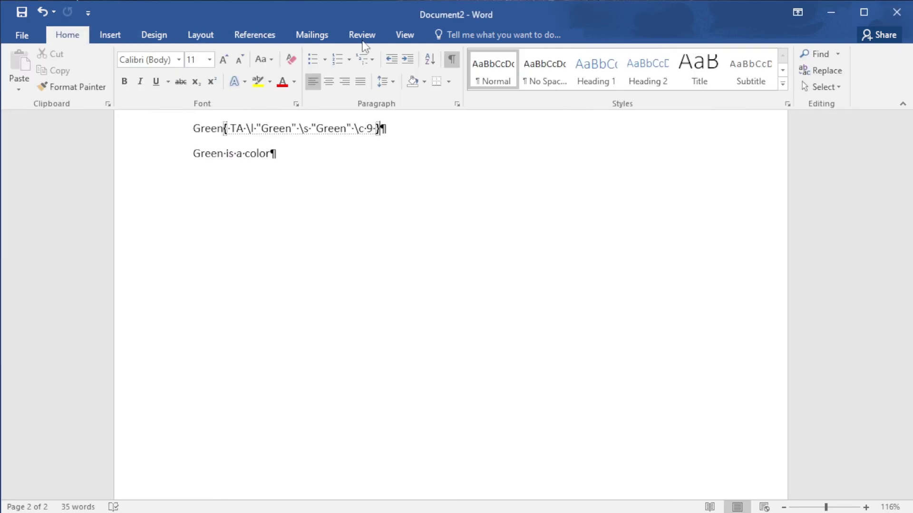
{"action": "left_click", "coordinate": [452, 59]}
Step: Update the Color section of the table of authorities on page 1 to include the newly marked citation
{"action": "left_click", "coordinate": [254, 34]}
{"action": "scroll", "coordinate": [321, 190], "scroll_direction": "up", "scroll_amount": 15}
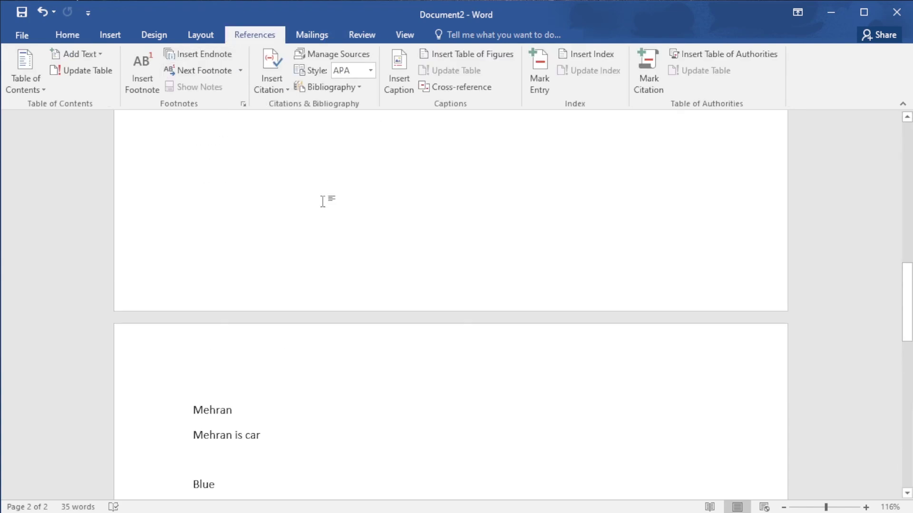
{"action": "scroll", "coordinate": [323, 201], "scroll_direction": "up", "scroll_amount": 8}
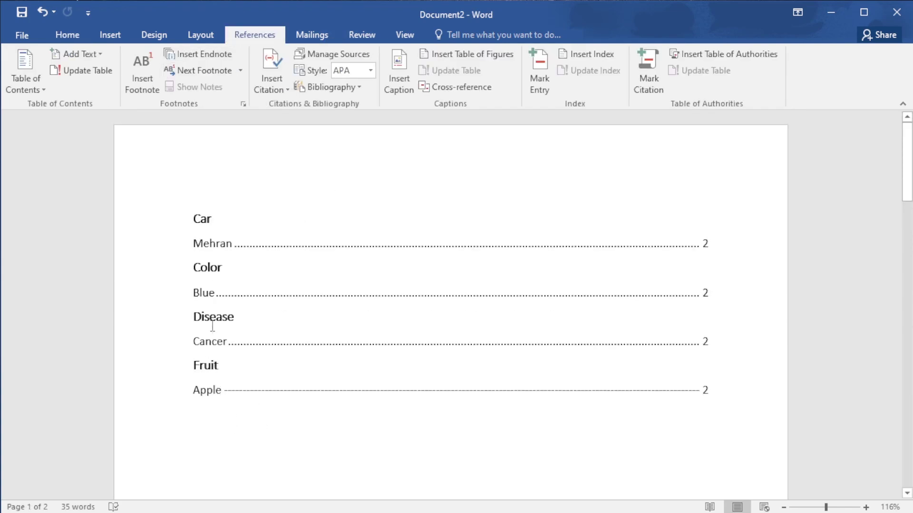
{"action": "left_click", "coordinate": [208, 279]}
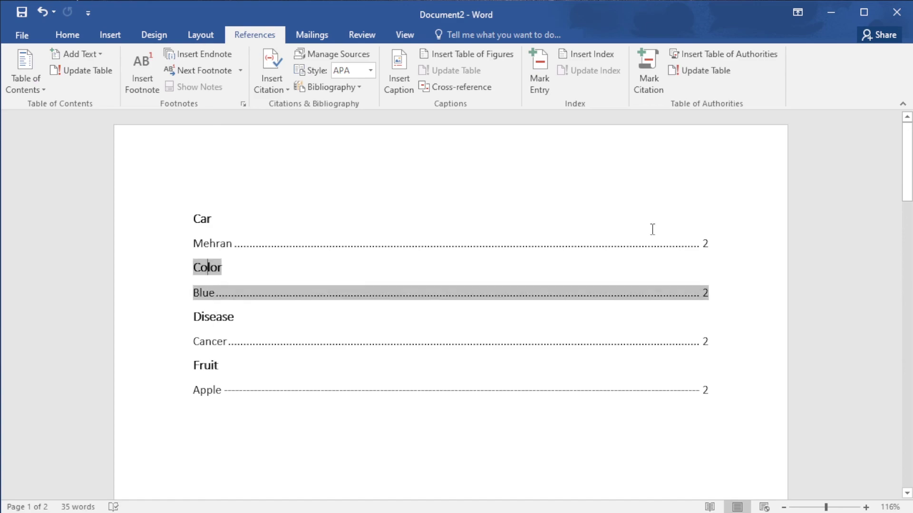
{"action": "left_click", "coordinate": [691, 73]}
{"action": "left_click", "coordinate": [469, 326]}
{"action": "left_click", "coordinate": [321, 298]}
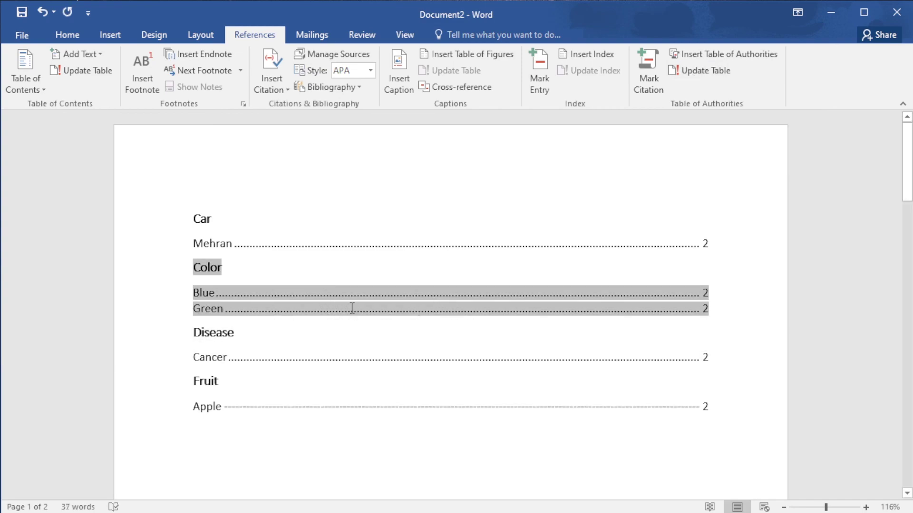